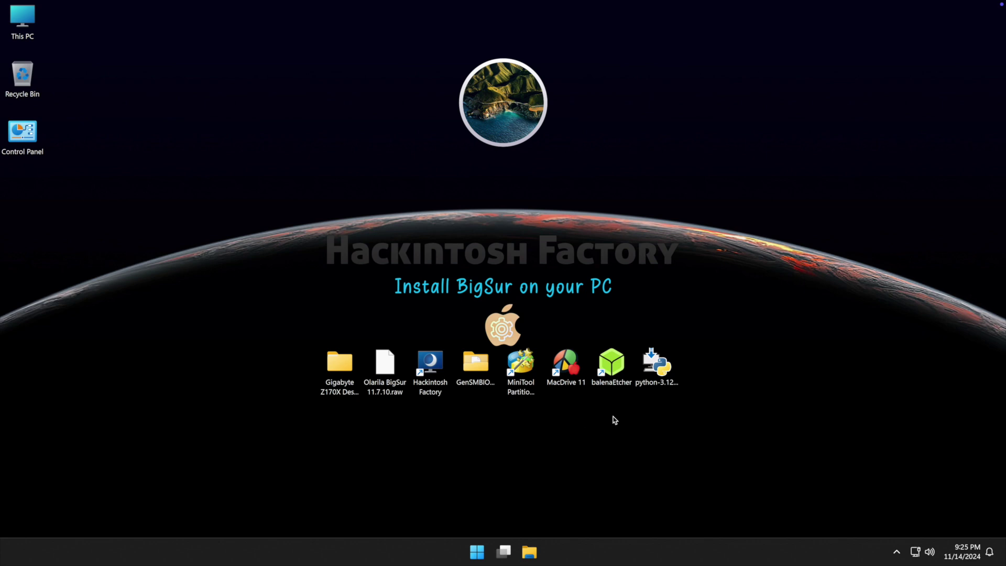
# Step: Select the desktop items one by one, then all eight together, and clear the selection
pyautogui.click(653, 388)
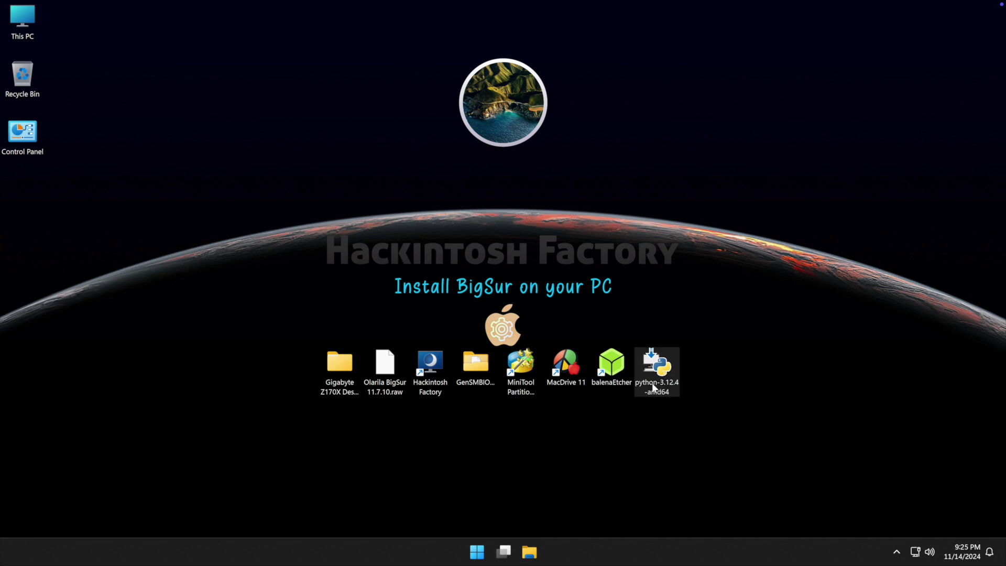
pyautogui.click(617, 381)
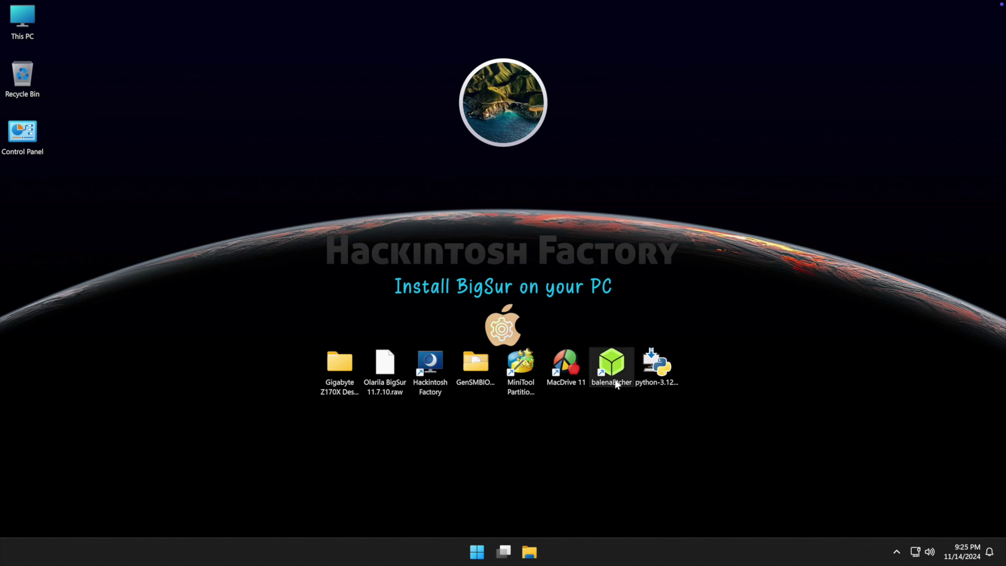
pyautogui.click(565, 388)
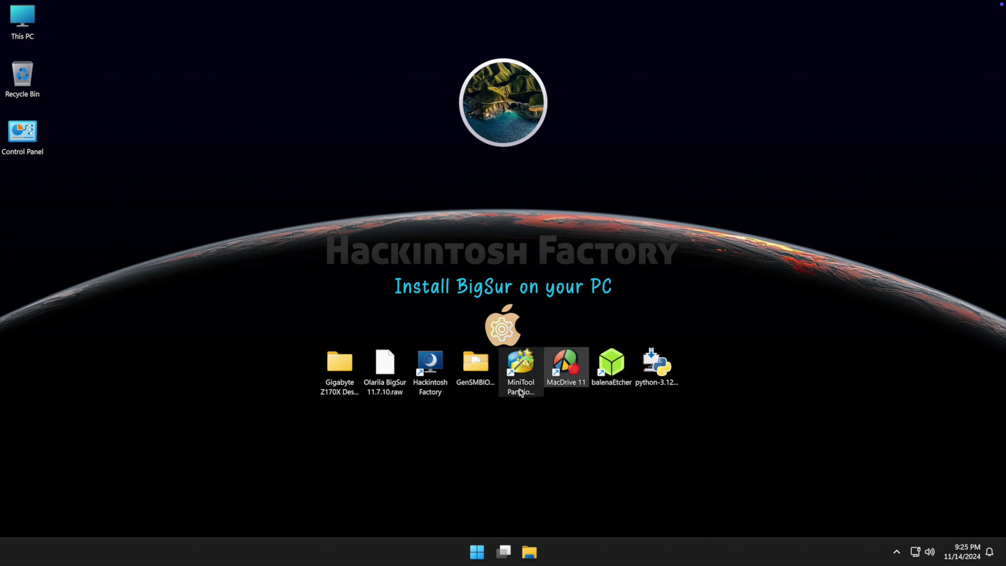
pyautogui.click(521, 393)
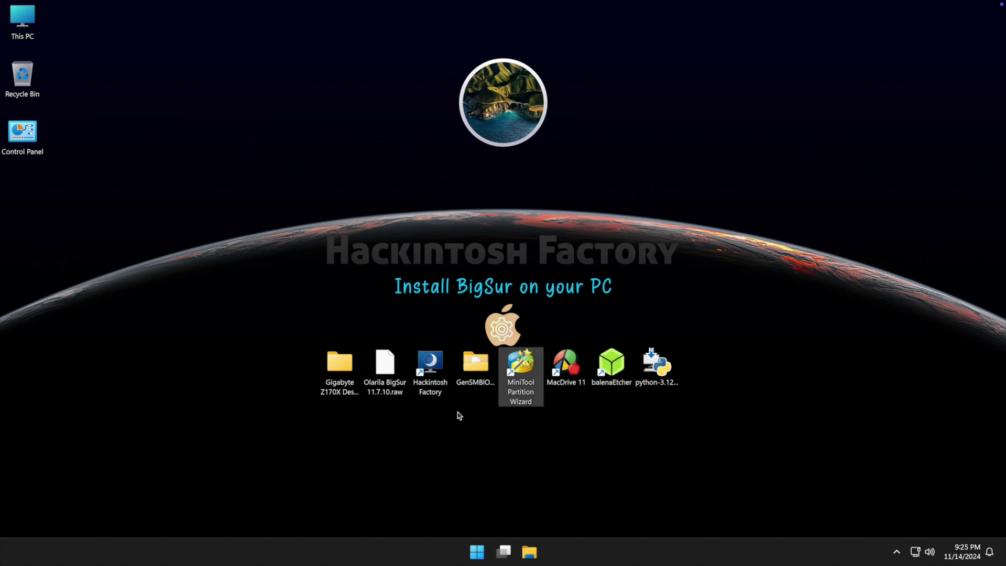
pyautogui.click(463, 385)
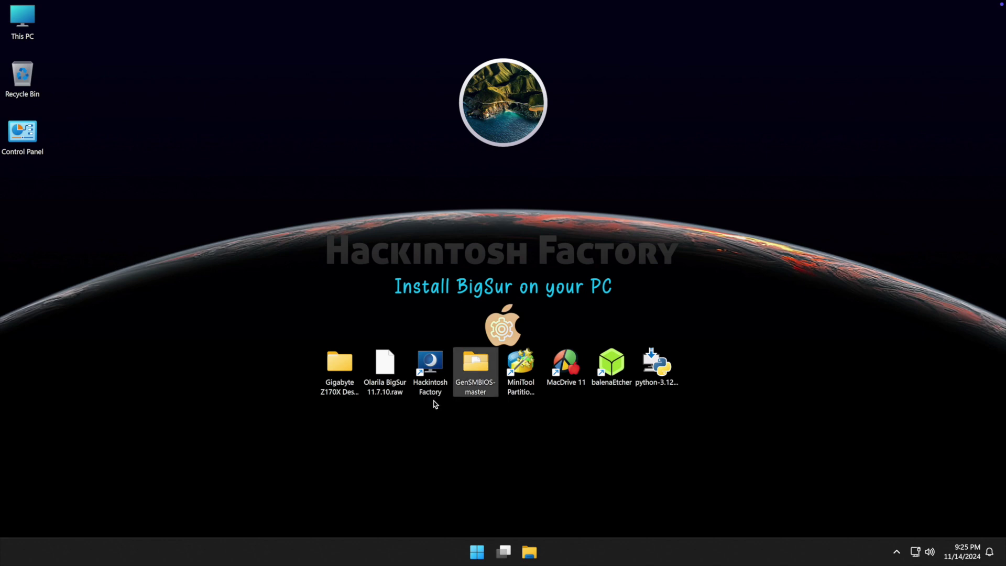
pyautogui.click(386, 394)
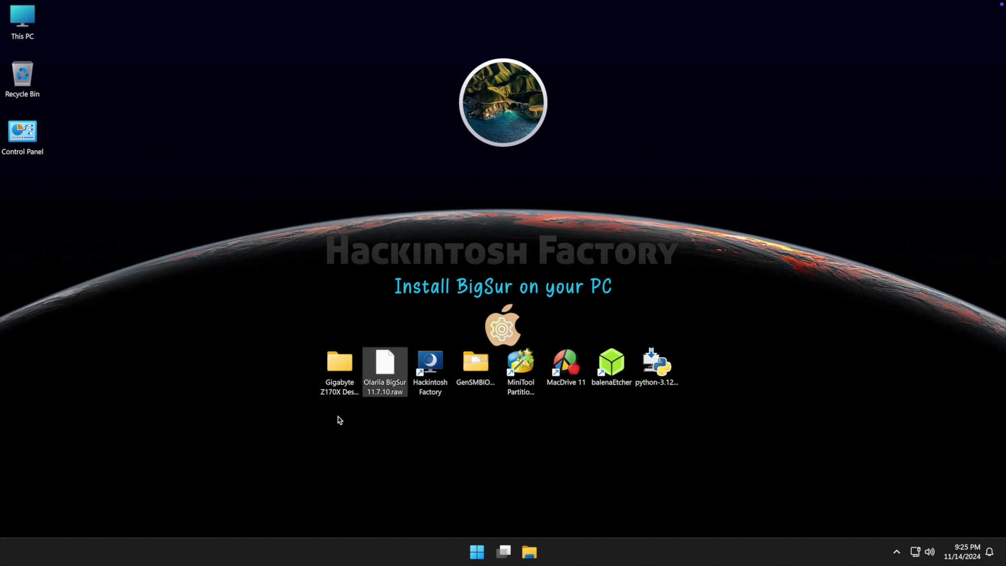
pyautogui.click(340, 391)
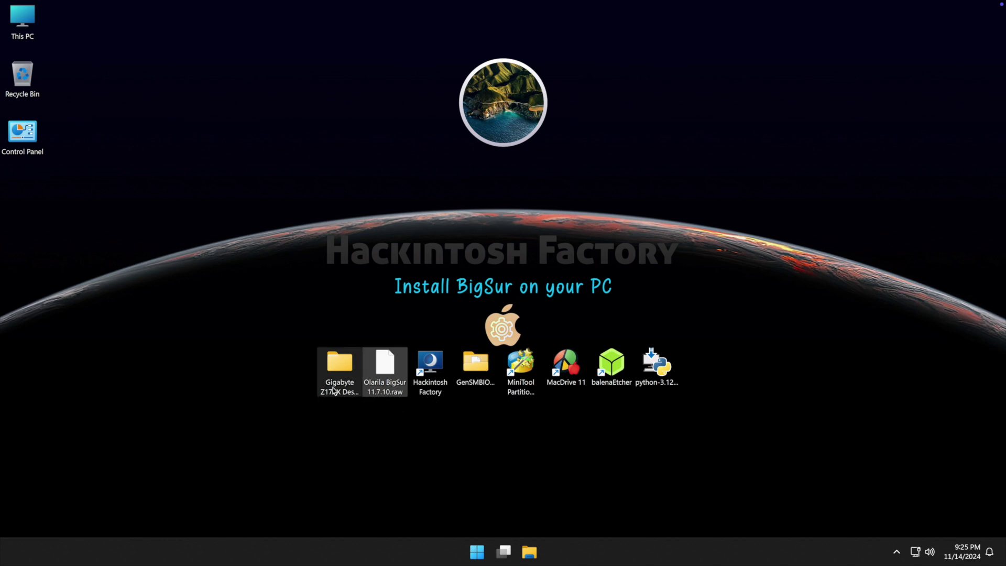
pyautogui.click(281, 420)
pyautogui.moveTo(281, 420); pyautogui.dragTo(718, 350)
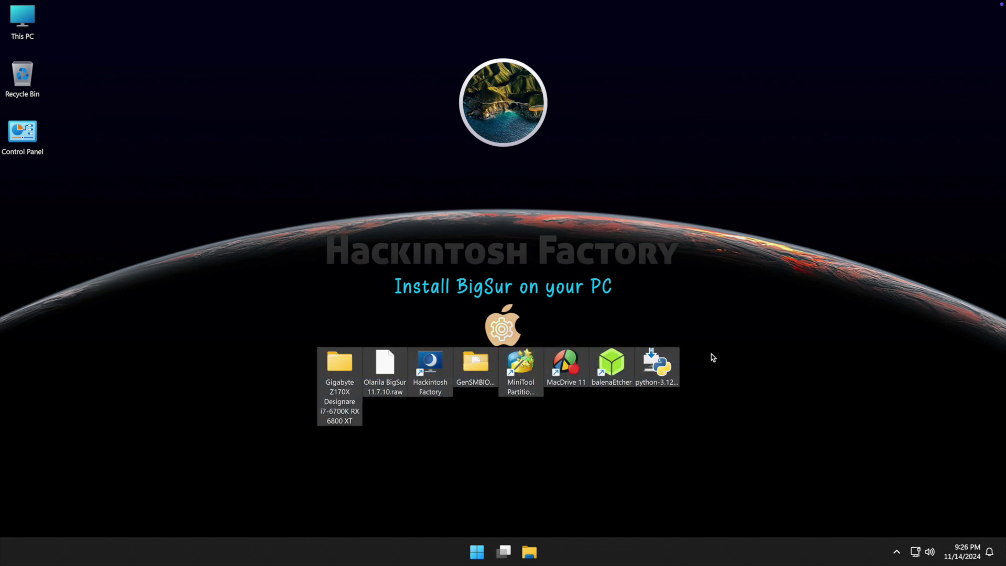
pyautogui.click(711, 354)
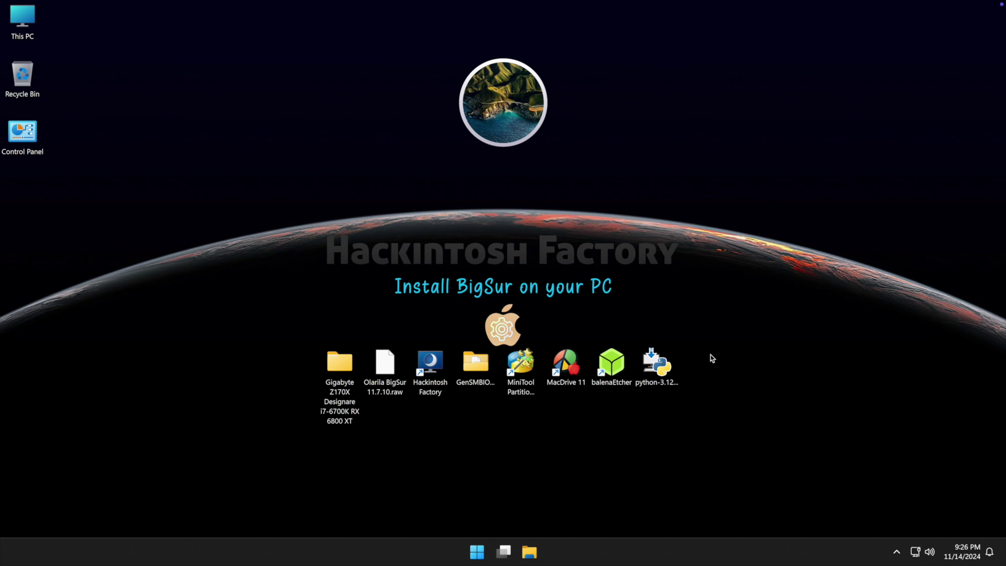
# Step: Launch balenaEtcher and choose BigSur 11.7.10.raw as the image to flash
pyautogui.doubleClick(613, 363)
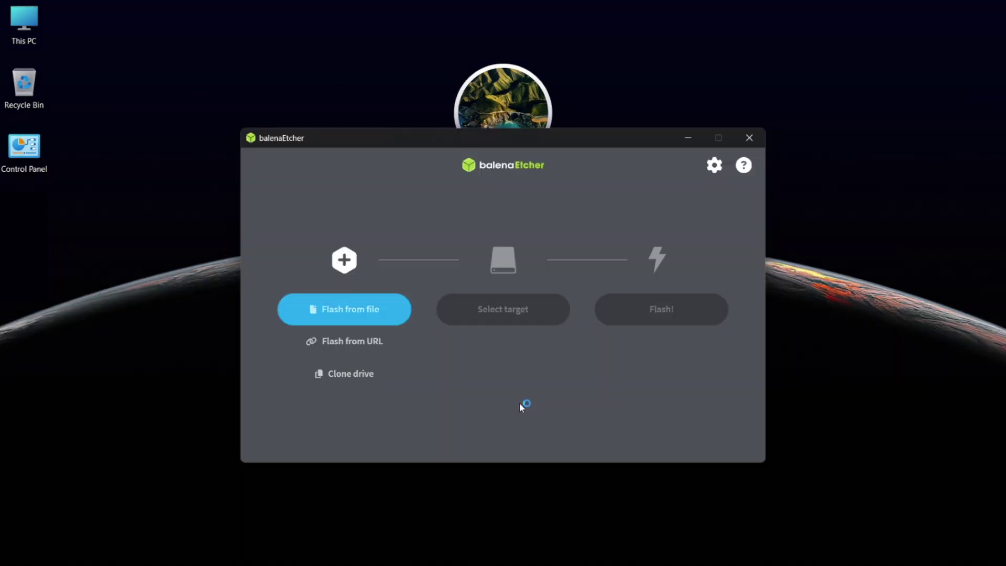
pyautogui.click(385, 317)
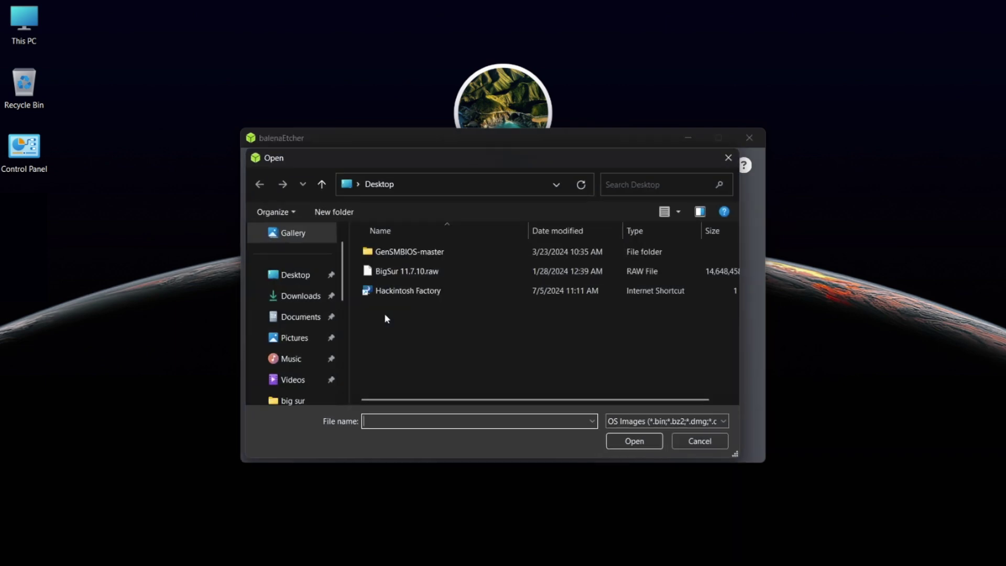
pyautogui.doubleClick(397, 276)
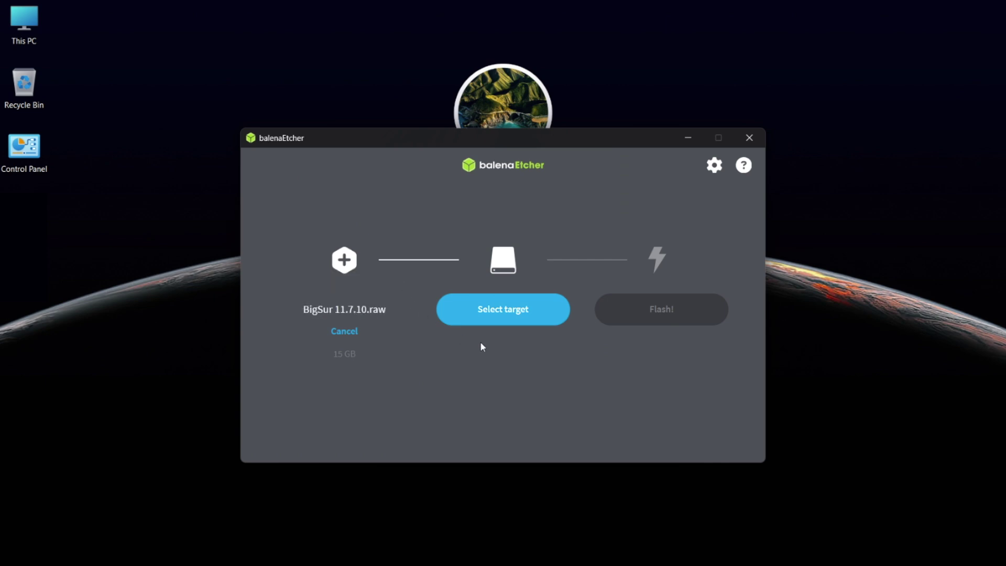
# Step: Set the 30.8 GB SanDisk USB drive as the flash target
pyautogui.click(510, 324)
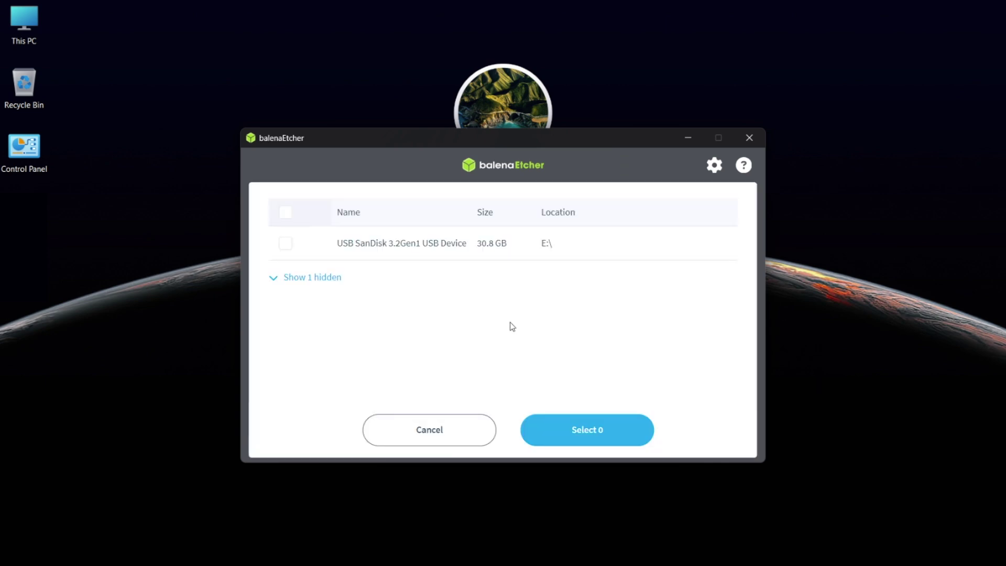
pyautogui.click(459, 255)
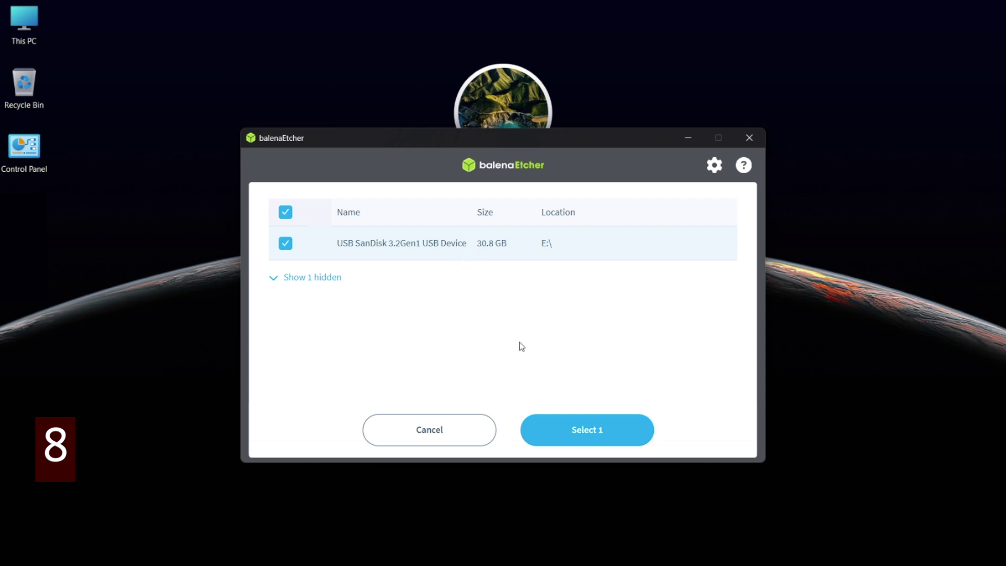
pyautogui.click(628, 430)
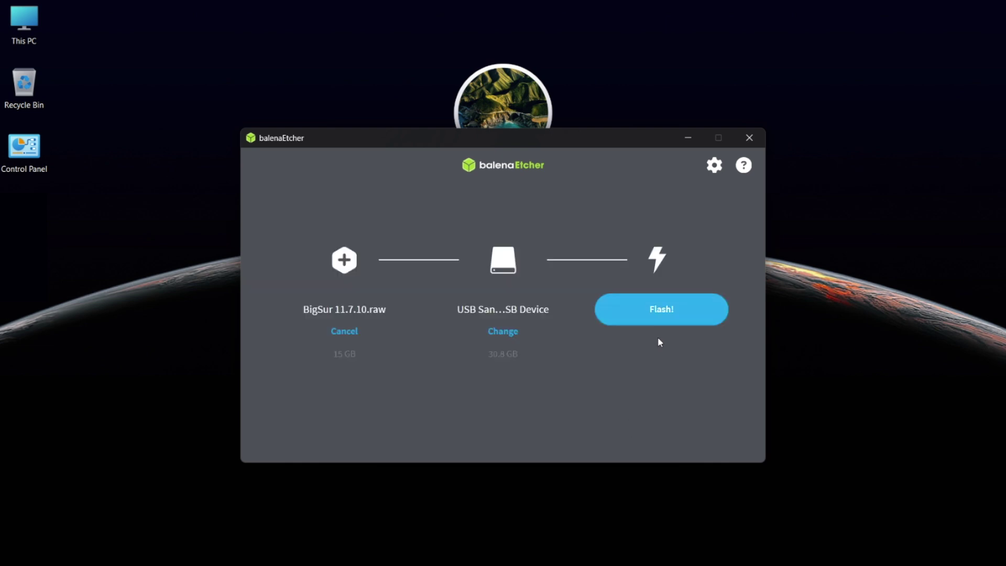
# Step: Start flashing BigSur 11.7.10.raw onto the SanDisk USB drive
pyautogui.click(661, 320)
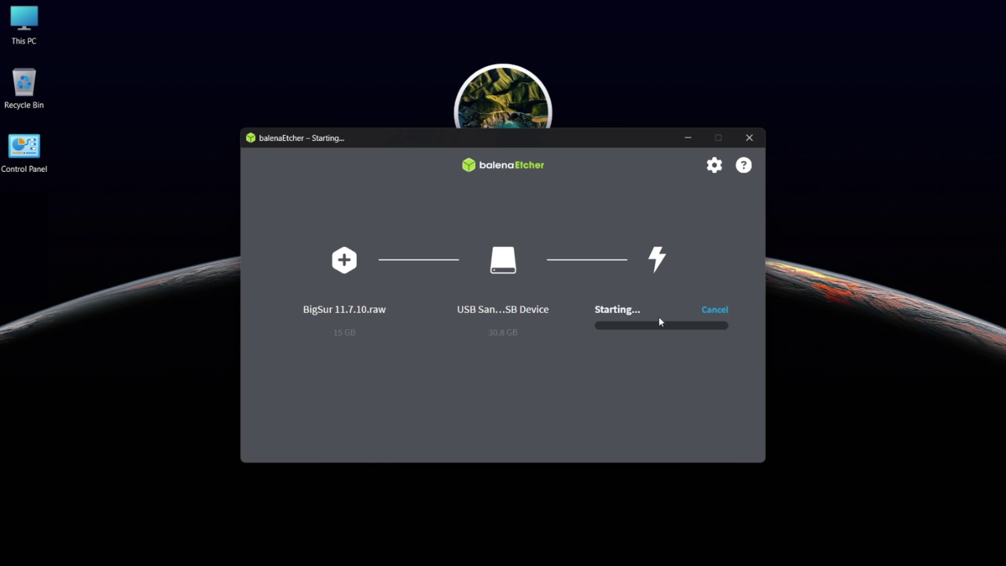
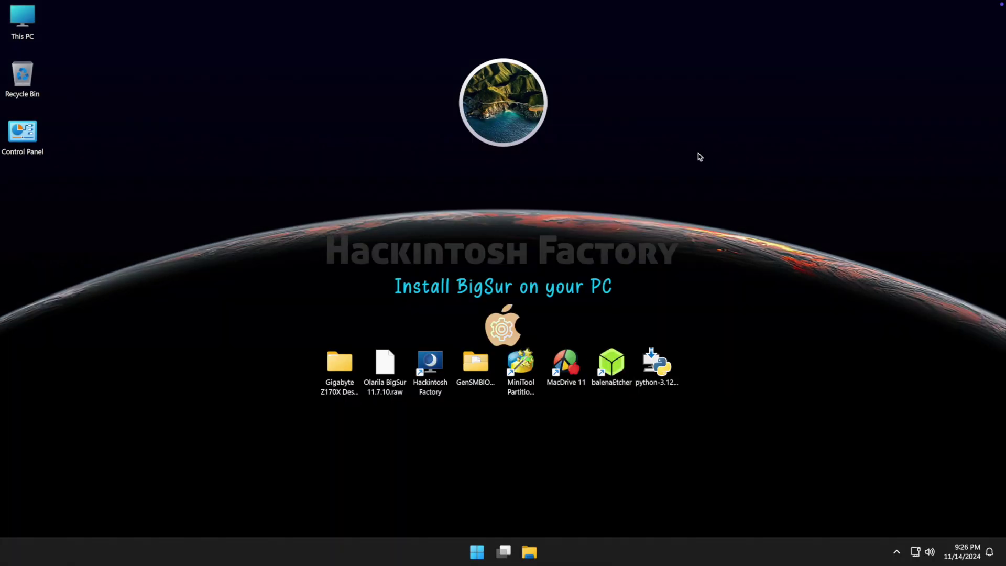
# Step: Launch MiniTool Partition Wizard and assign drive letter F to Disk 2's EFI partition
pyautogui.click(529, 359)
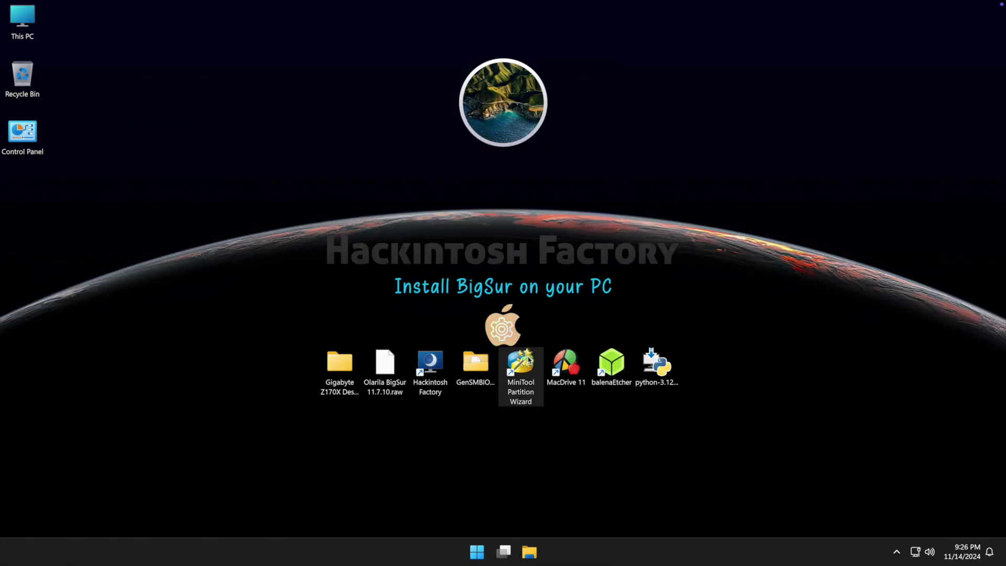
pyautogui.doubleClick(523, 360)
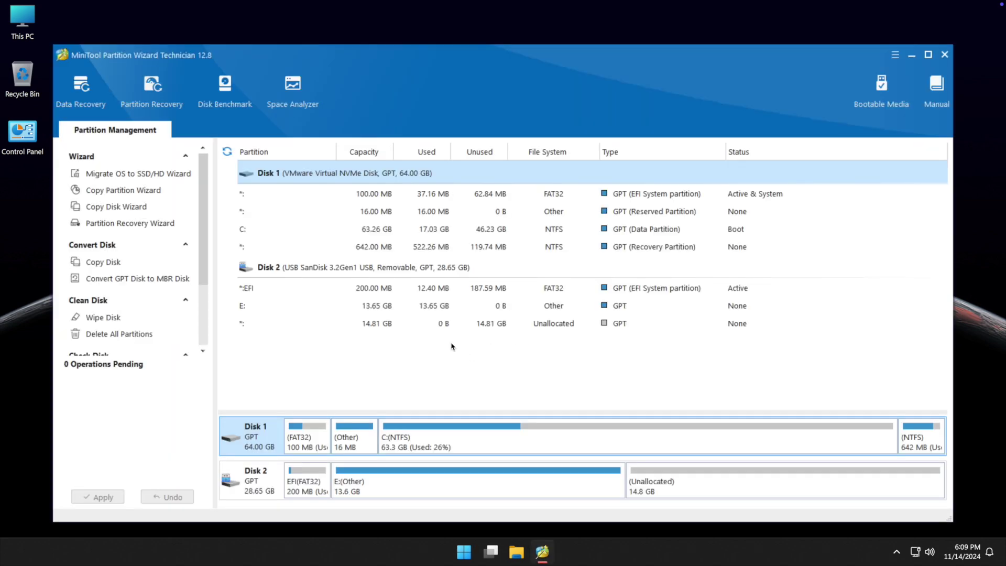
pyautogui.click(323, 293)
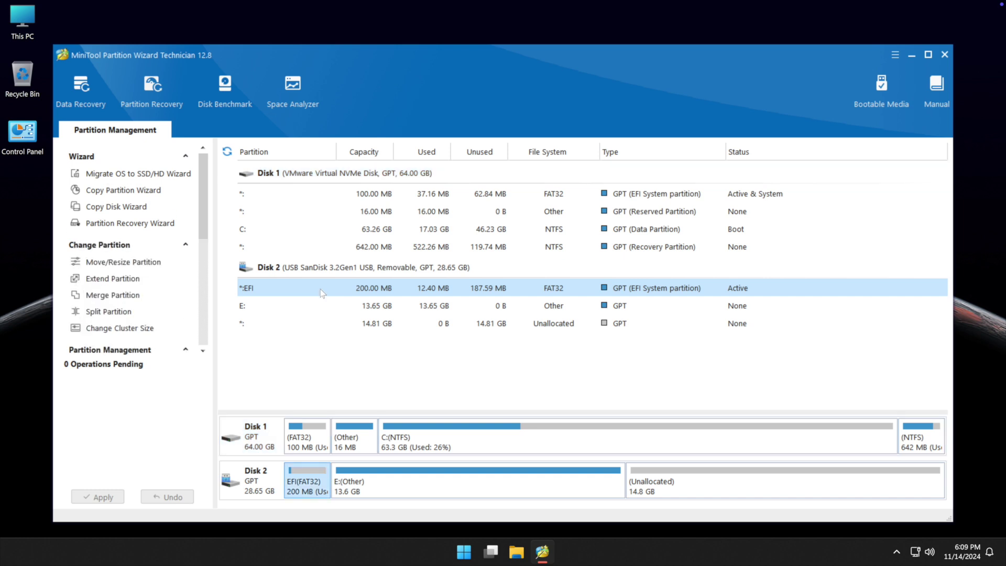
pyautogui.rightClick(322, 293)
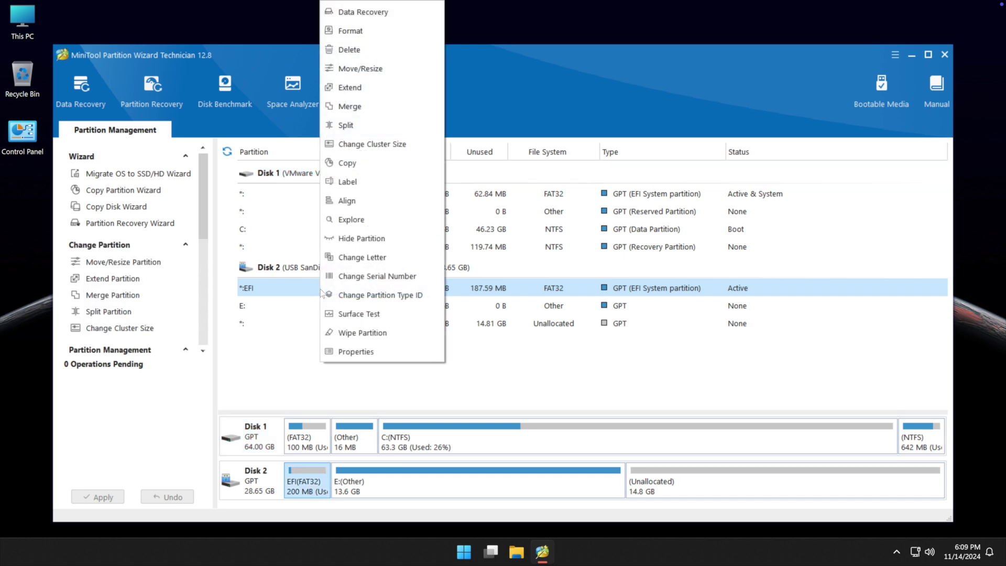
pyautogui.click(337, 258)
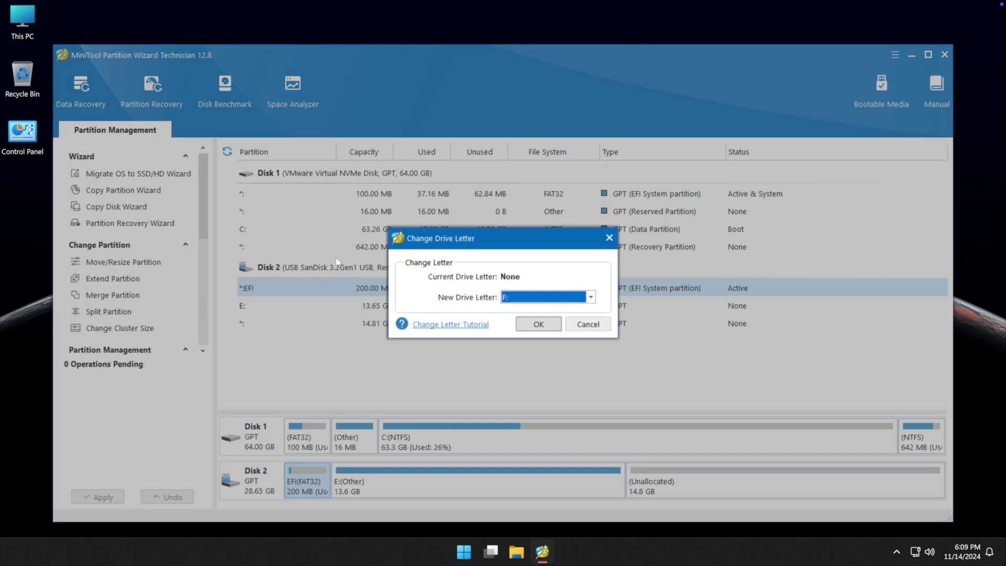
pyautogui.click(526, 328)
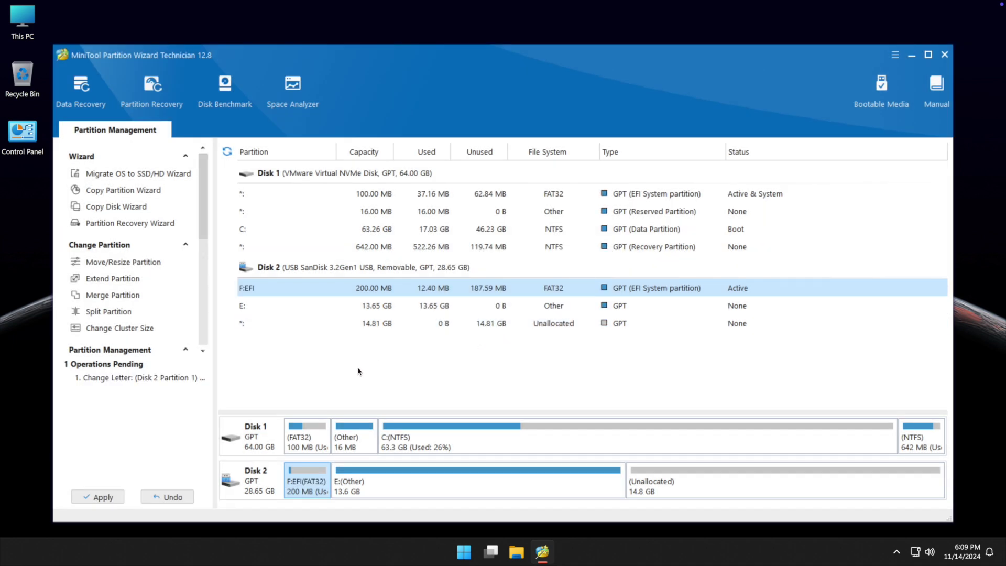
# Step: Apply the pending drive letter change, confirm it, and quit MiniTool
pyautogui.click(114, 497)
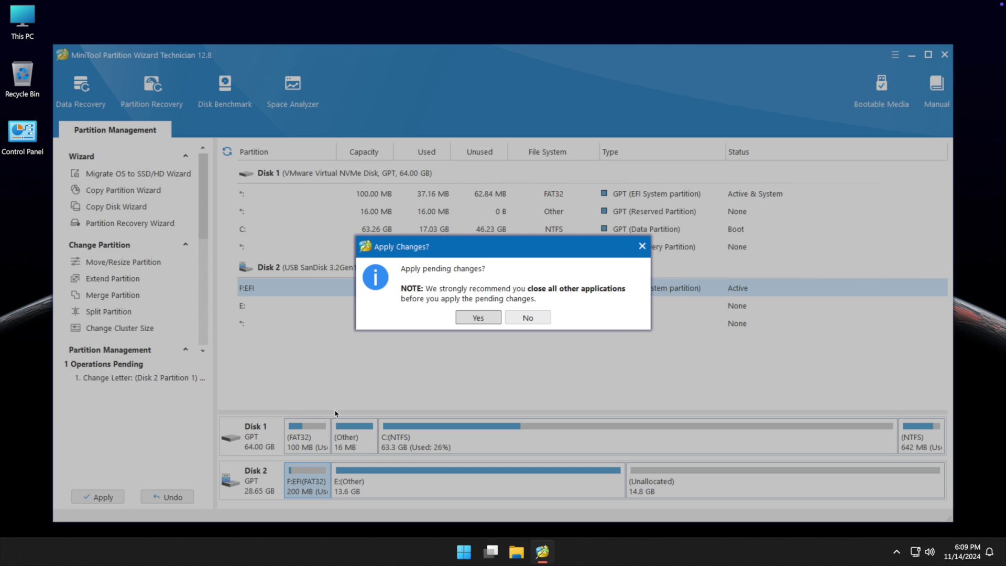
pyautogui.click(475, 317)
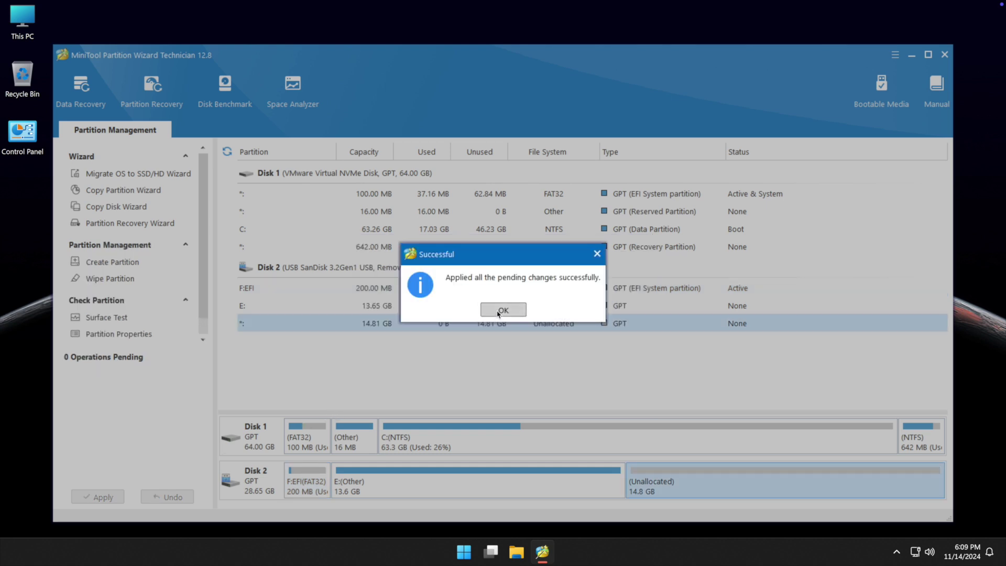
pyautogui.click(502, 310)
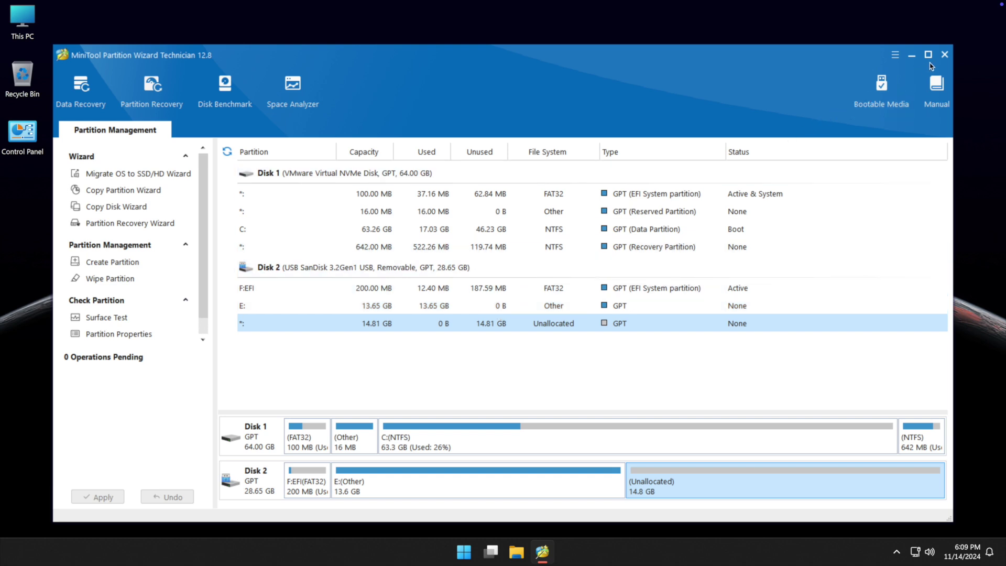
pyautogui.click(945, 55)
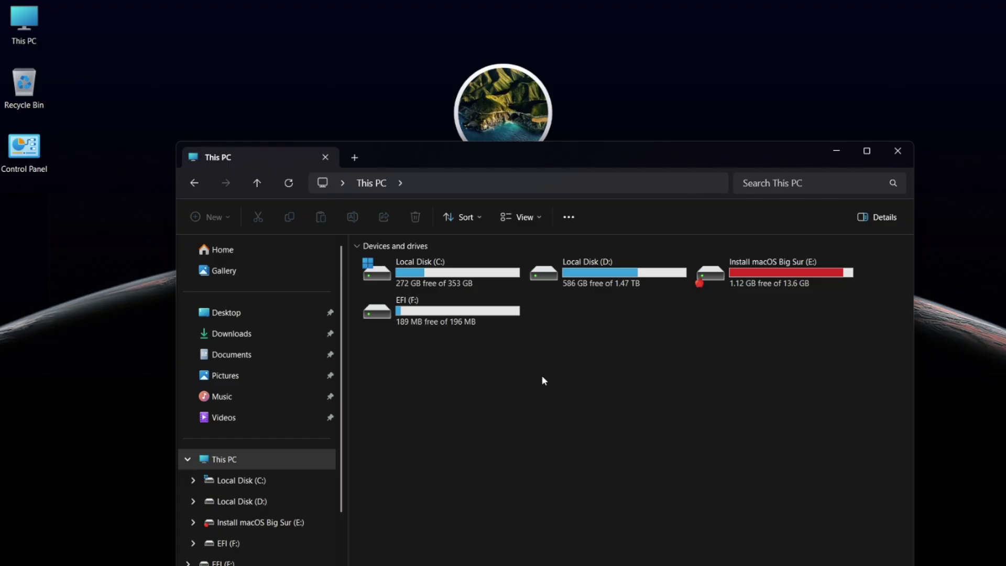
# Step: Try opening EFI (F:), request access, and follow the link to its security properties
pyautogui.doubleClick(493, 316)
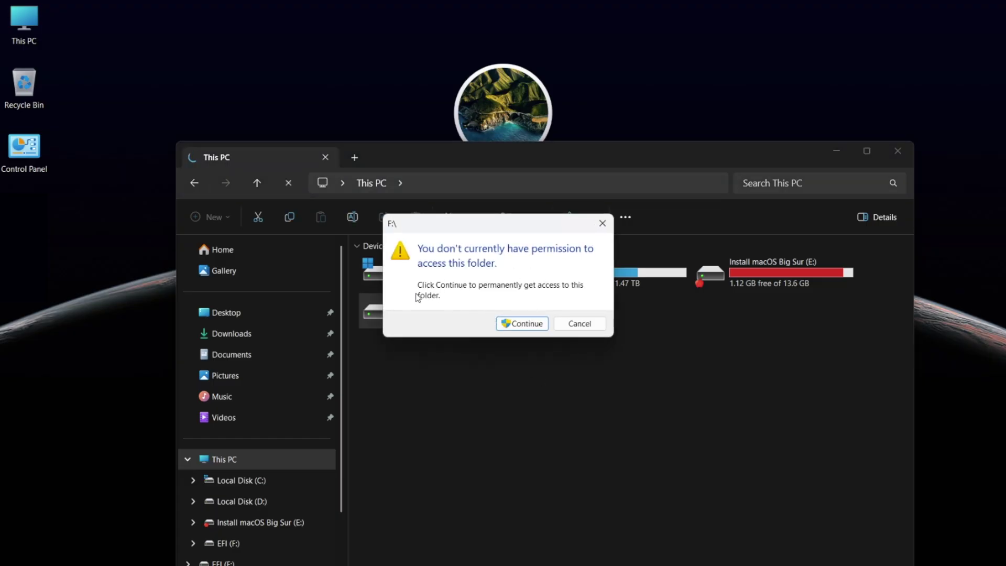
pyautogui.click(526, 324)
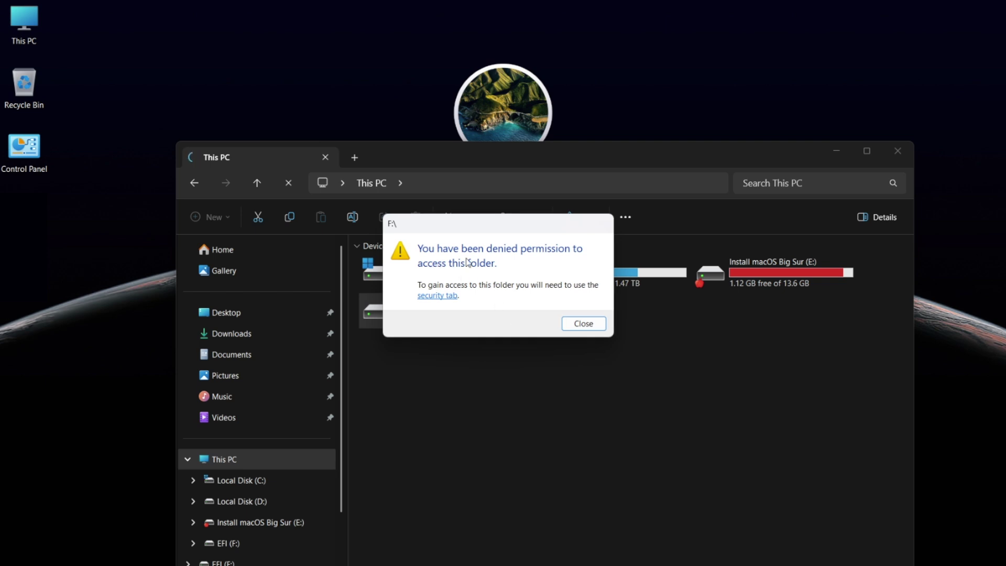
pyautogui.click(443, 296)
# Step: Browse the EFI drive's Properties tabs, then close Properties and the access-denied message
pyautogui.click(497, 313)
pyautogui.click(533, 312)
pyautogui.click(568, 312)
pyautogui.click(596, 312)
pyautogui.click(469, 311)
pyautogui.click(659, 288)
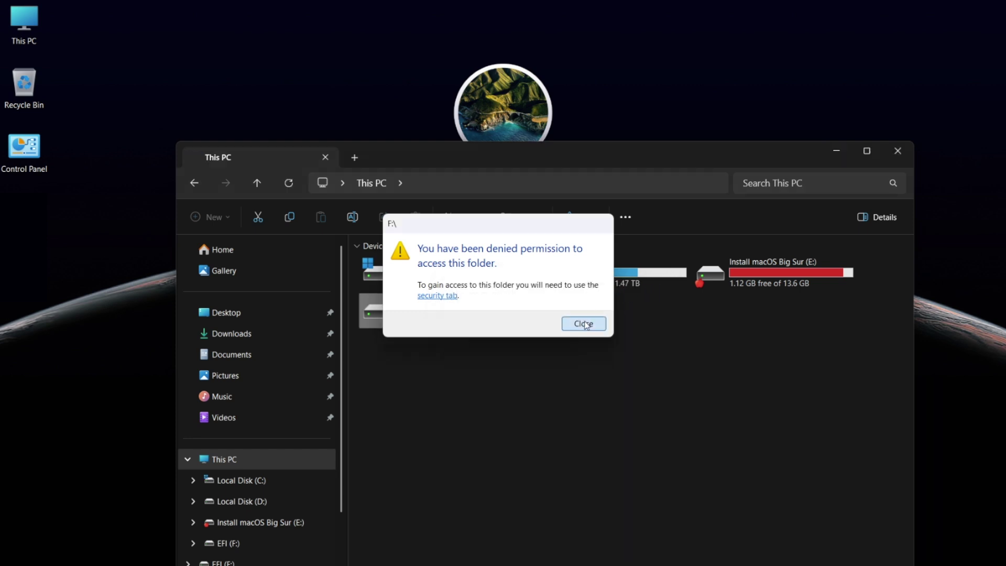
pyautogui.click(579, 321)
# Step: Launch the Local Group Policy Editor by searching 'gr' in Windows search
pyautogui.press('super')
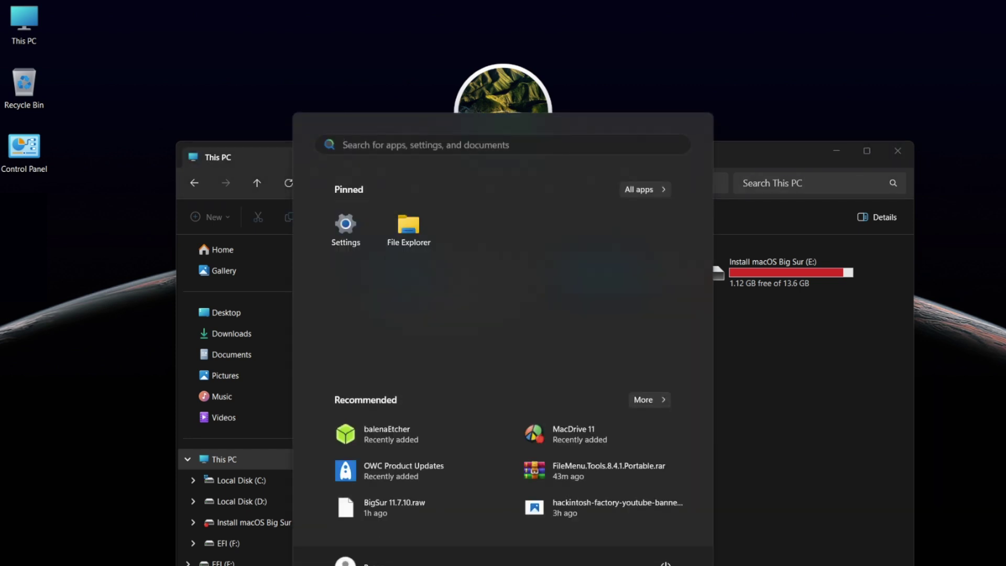
pyautogui.write('gr')
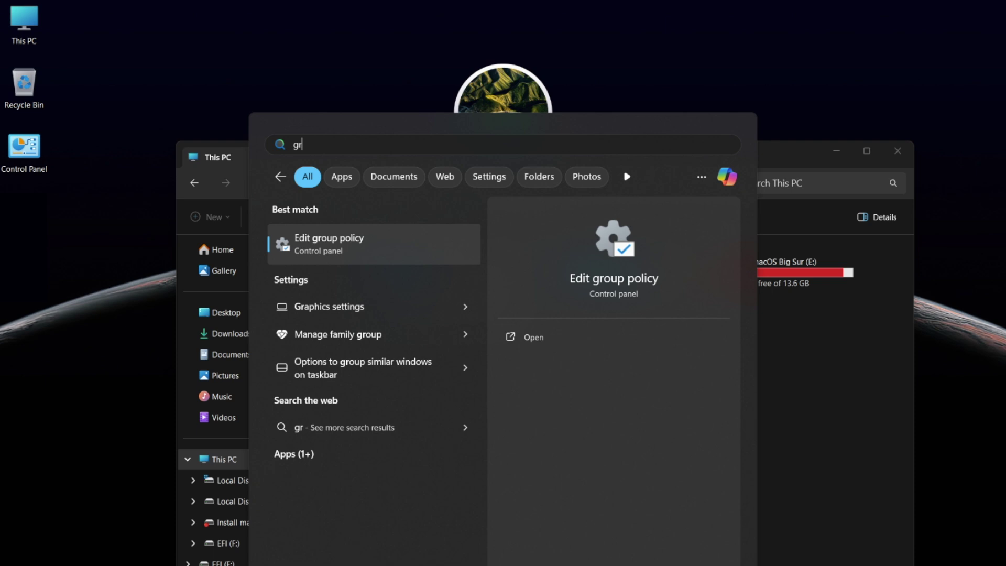
pyautogui.press('Return')
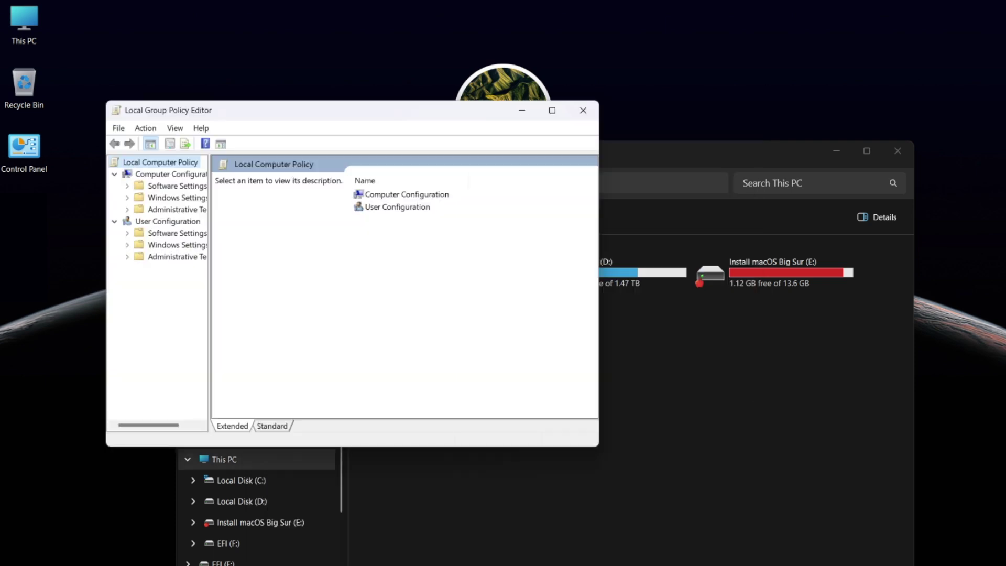
# Step: Navigate to Windows Settings > Security Settings > Local Policies > Security Options
pyautogui.moveTo(210, 399); pyautogui.dragTo(255, 408)
pyautogui.click(126, 198)
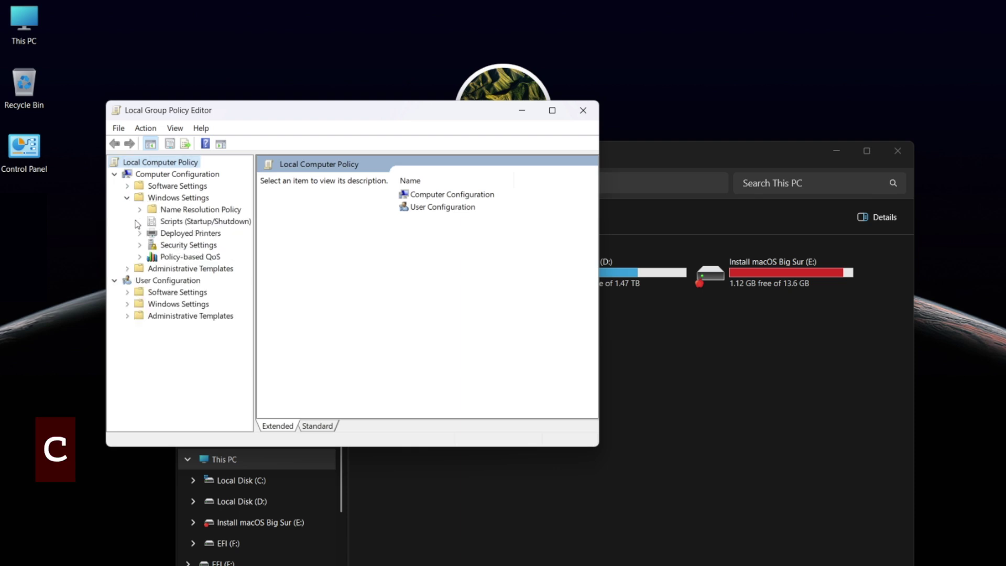
pyautogui.click(140, 246)
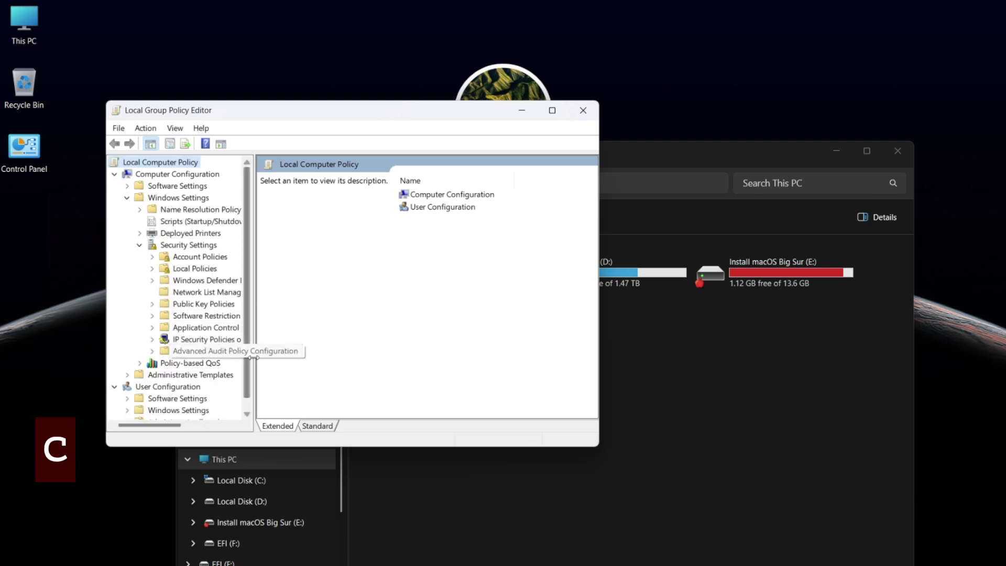
pyautogui.moveTo(254, 363); pyautogui.dragTo(313, 363)
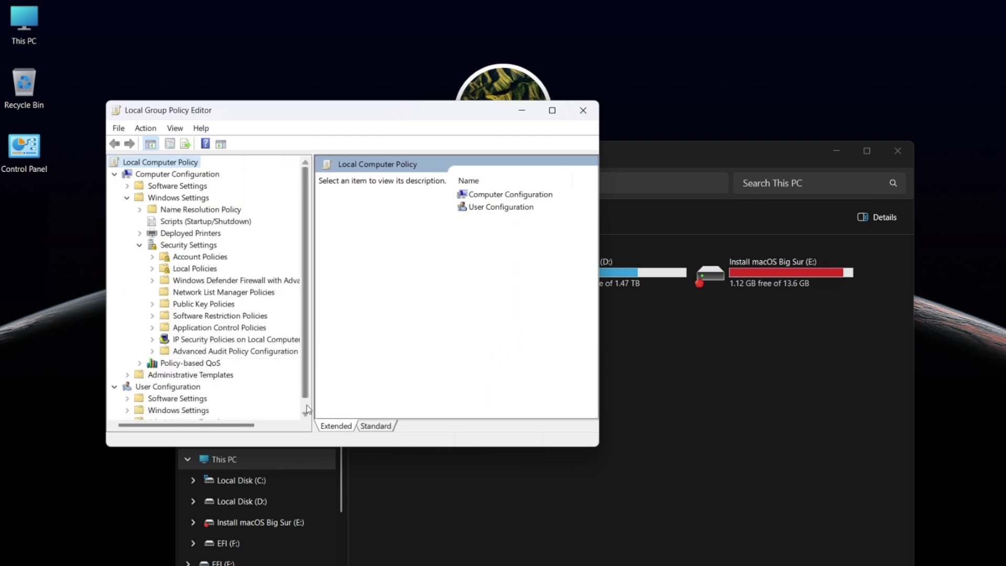
pyautogui.click(152, 268)
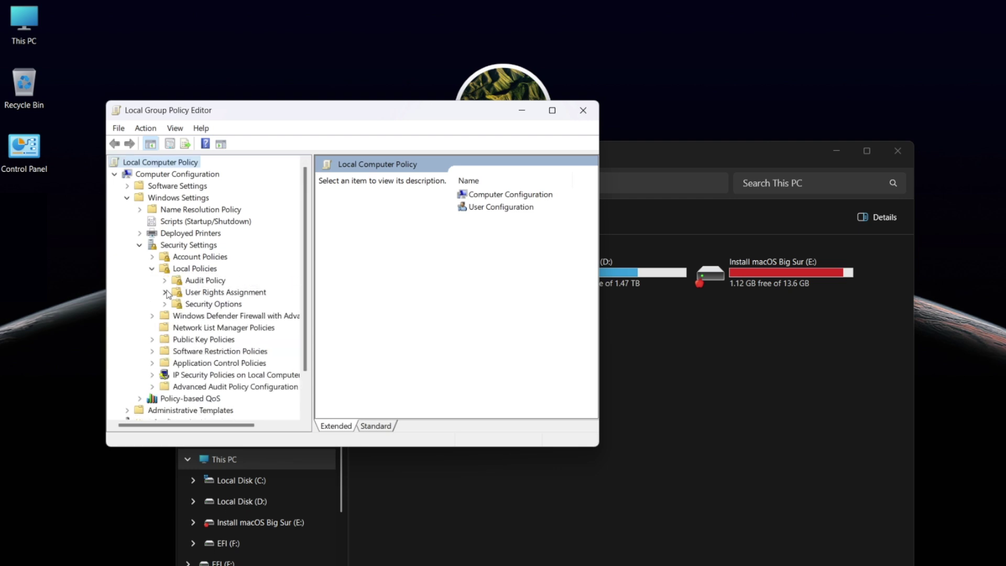
pyautogui.click(176, 308)
pyautogui.moveTo(600, 447); pyautogui.dragTo(717, 527)
pyautogui.scroll(-15, 572, 425)
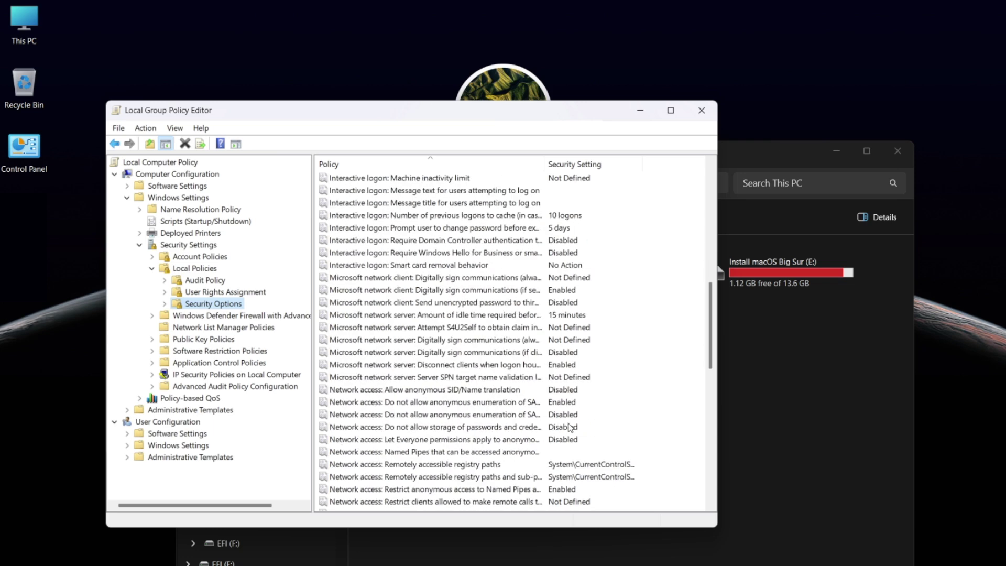
# Step: Set the built-in Administrator Admin Approval Mode policy to Disabled
pyautogui.scroll(-12, 572, 431)
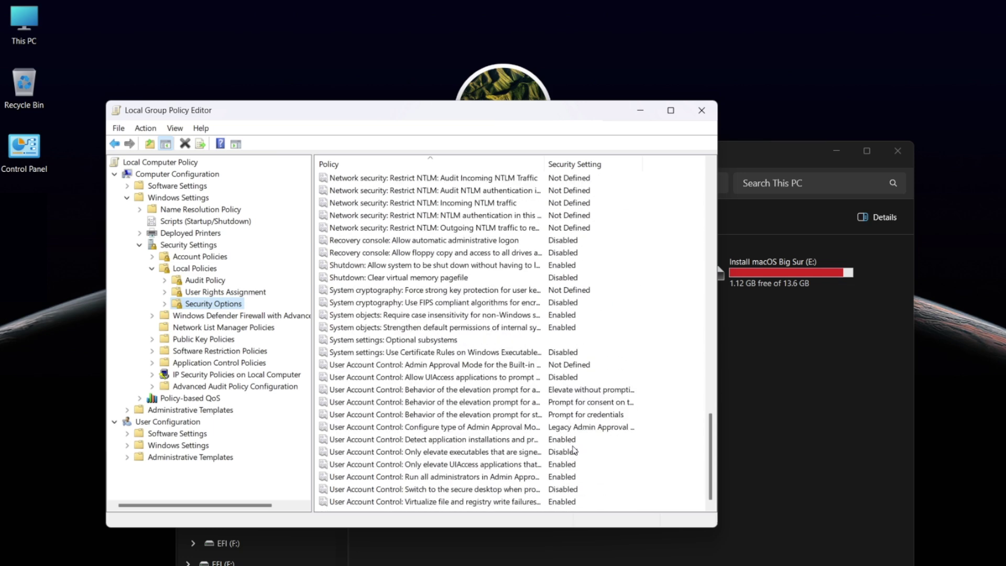
pyautogui.doubleClick(465, 367)
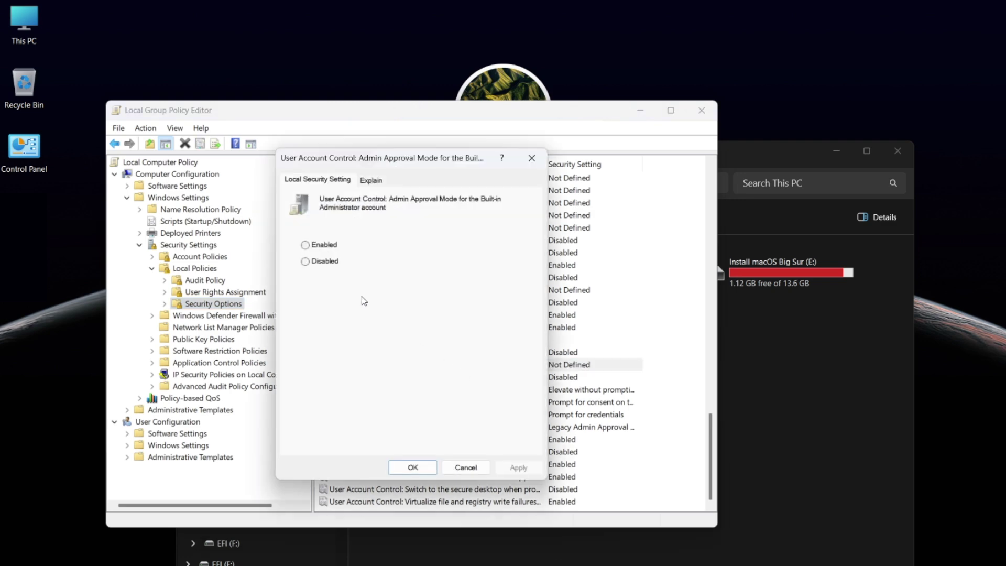
pyautogui.click(324, 266)
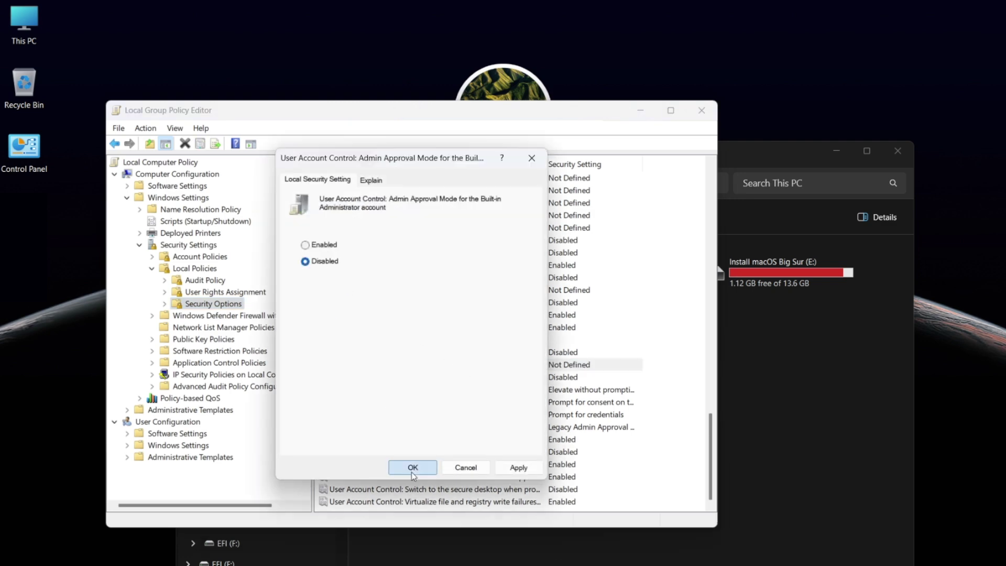
pyautogui.click(412, 466)
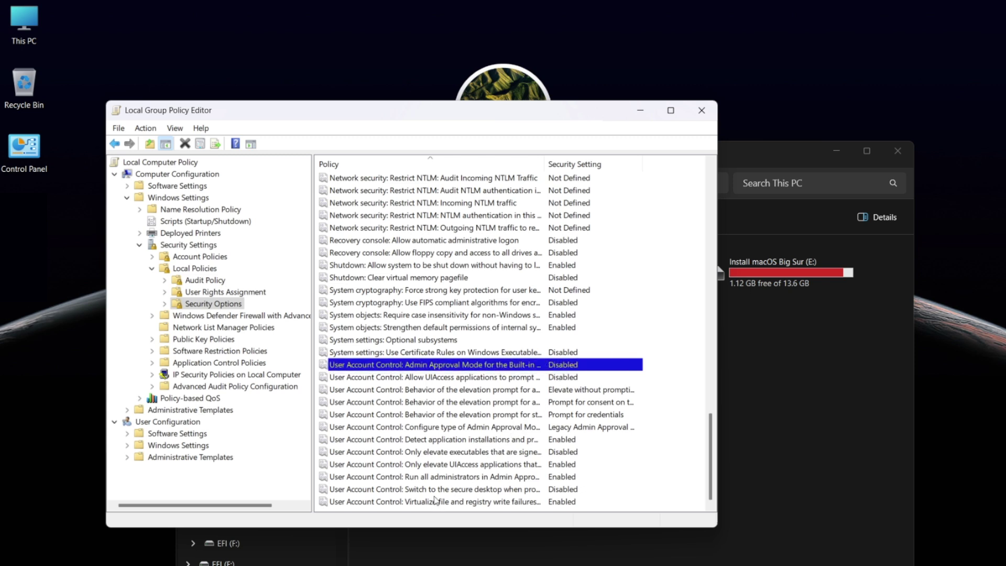
# Step: Disable 'Run all administrators in Admin Approval Mode' and restart the computer now
pyautogui.click(441, 479)
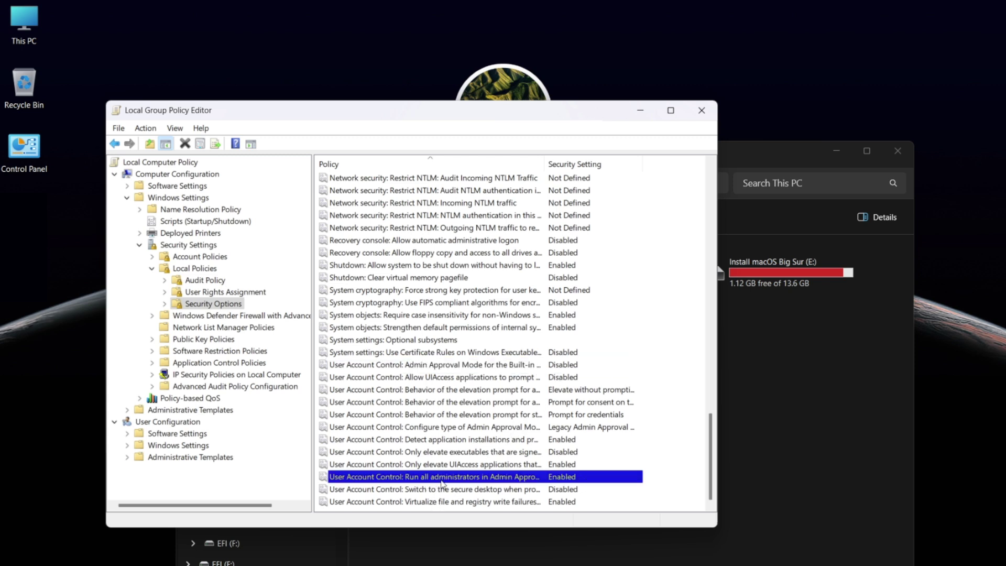
pyautogui.doubleClick(595, 481)
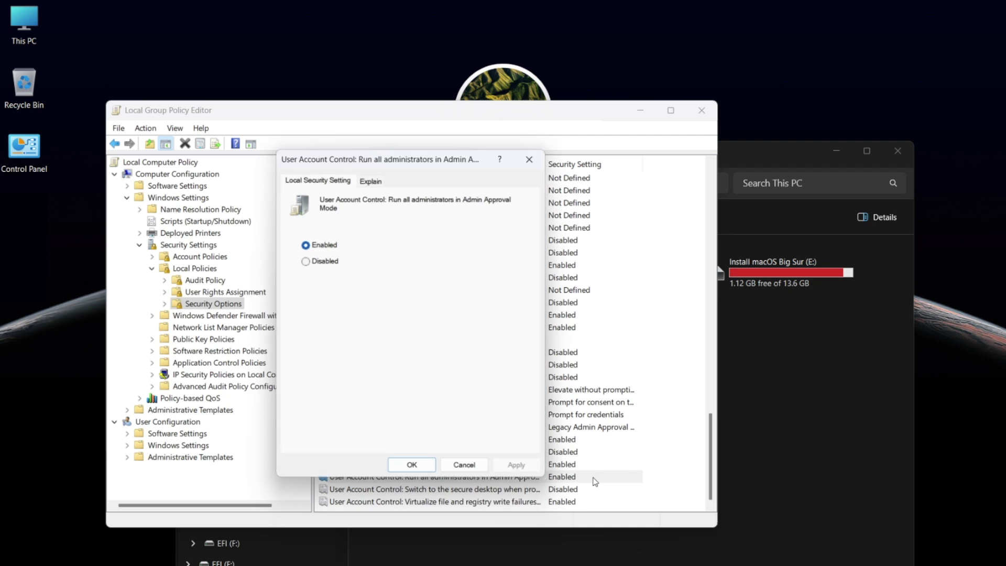
pyautogui.click(305, 261)
pyautogui.click(404, 467)
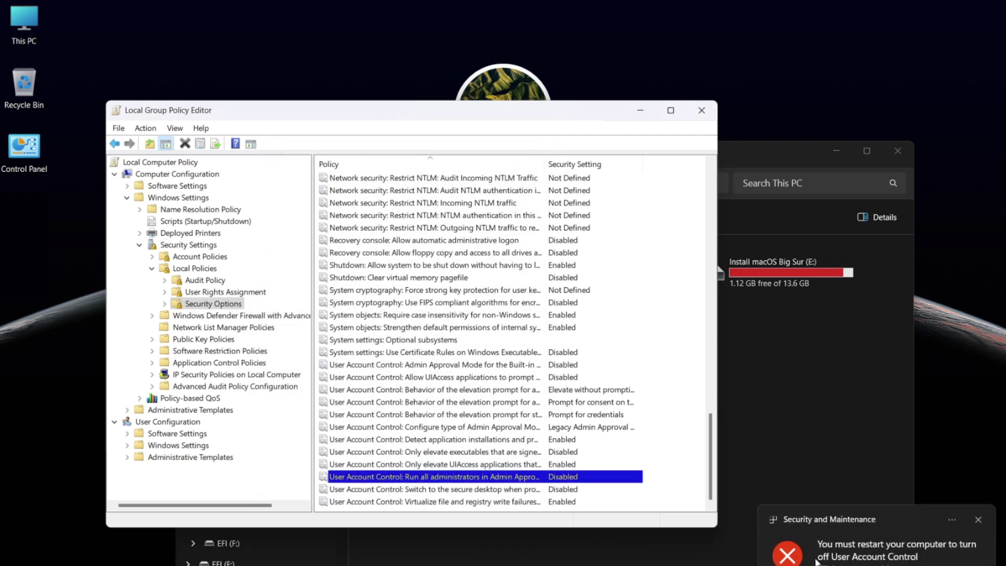
pyautogui.click(871, 561)
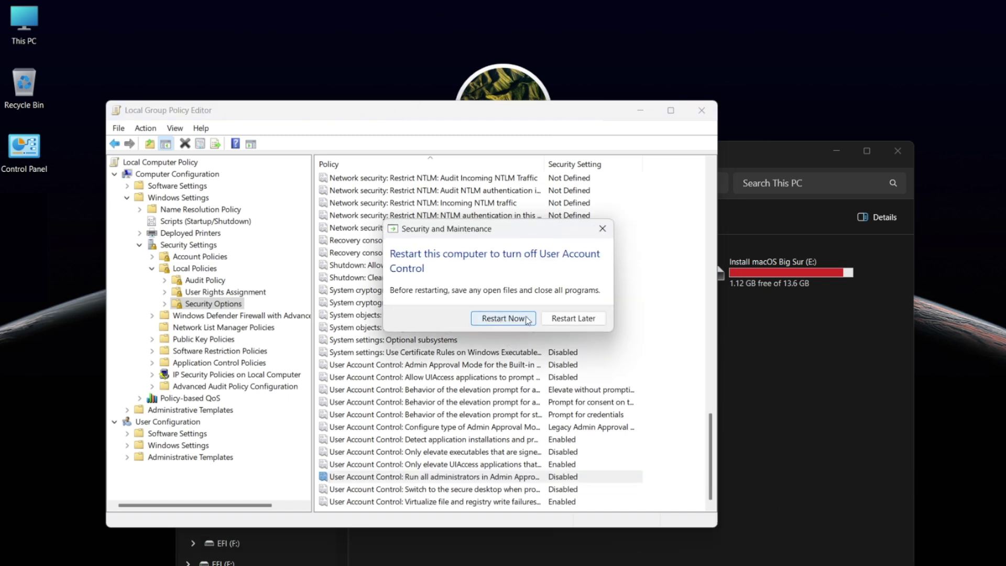
pyautogui.click(530, 321)
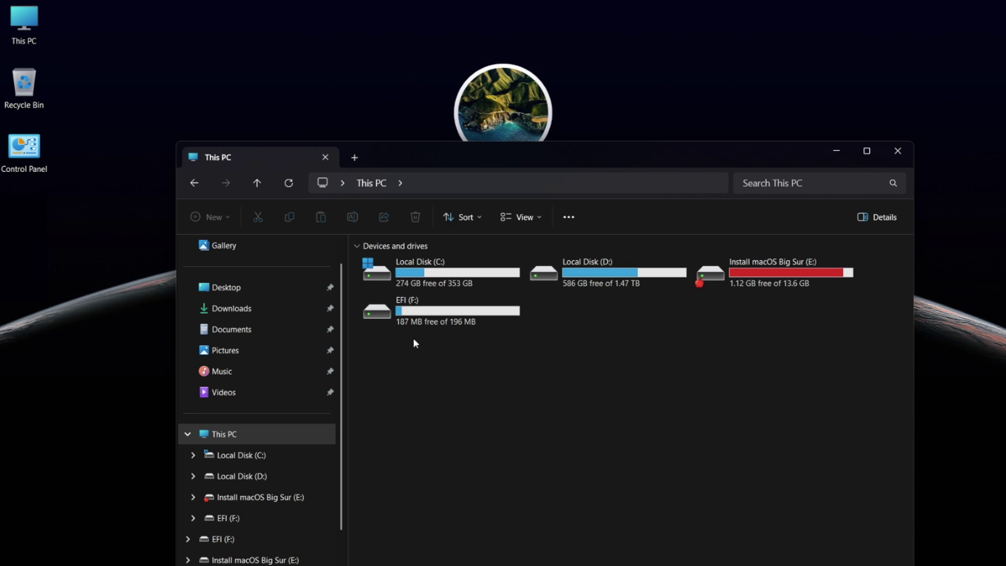
# Step: Inspect EFI (F:) and Install macOS Big Sur (E:), returning to the drive list each time
pyautogui.doubleClick(407, 318)
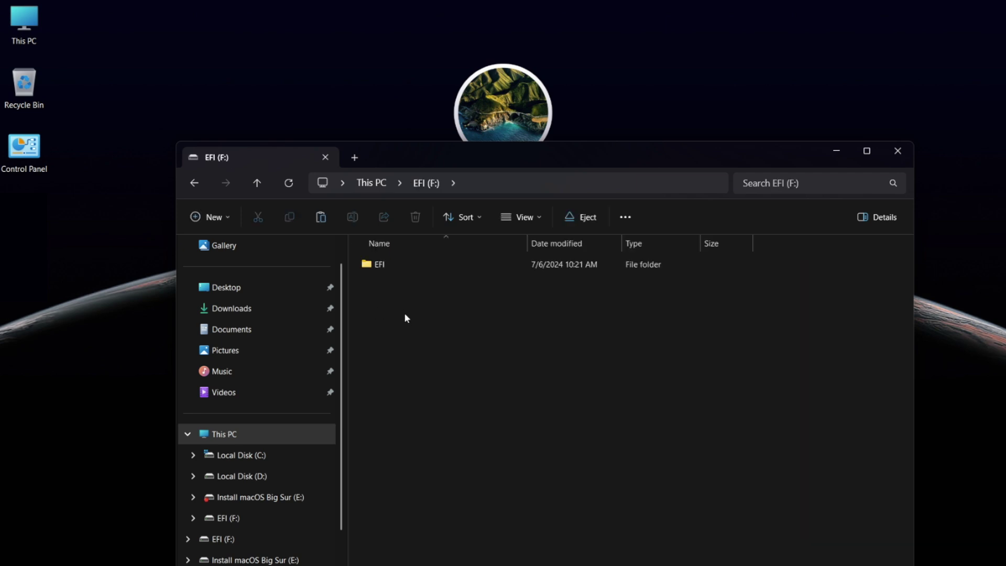
pyautogui.hotkey('alt', 'Left')
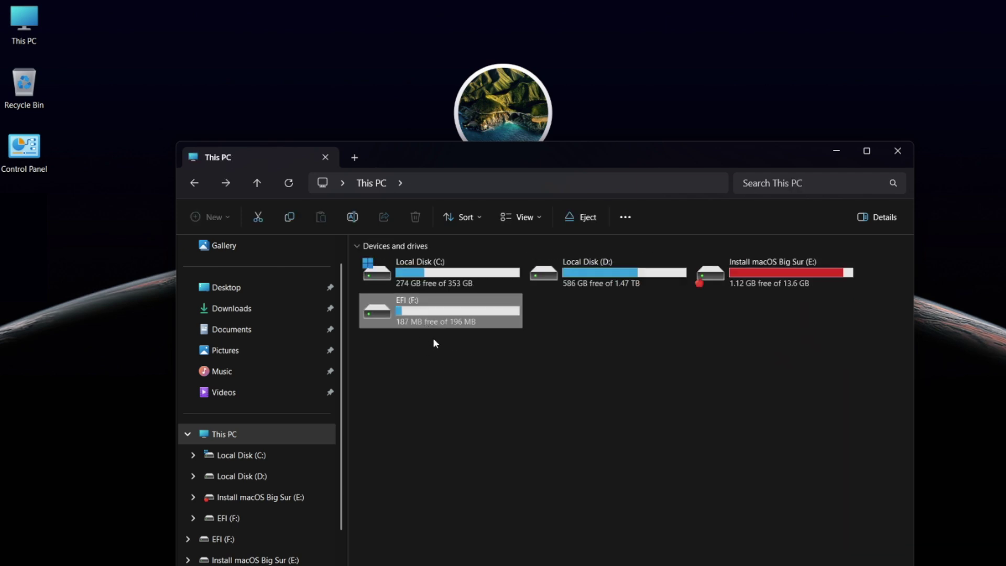
pyautogui.doubleClick(728, 282)
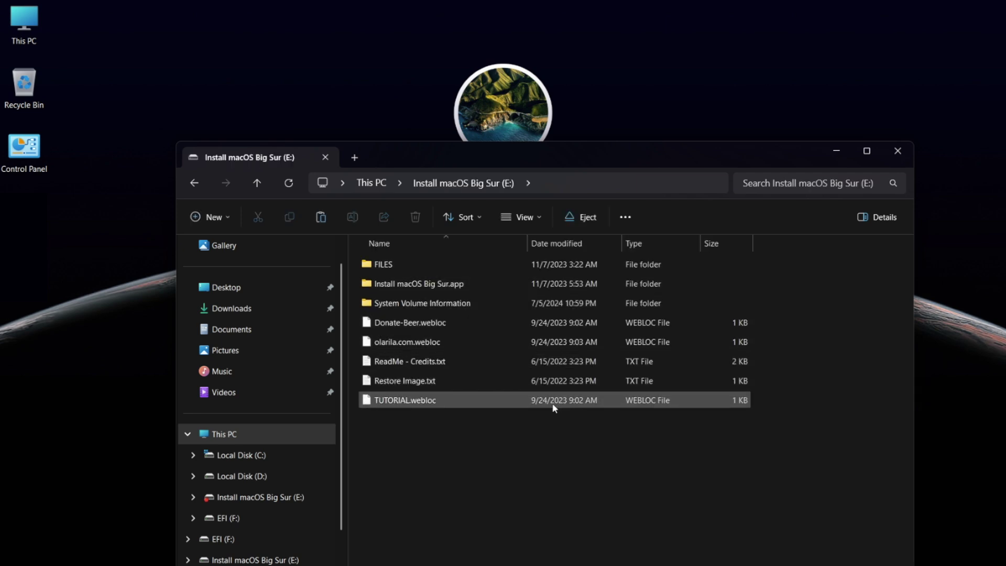
pyautogui.hotkey('alt', 'Left')
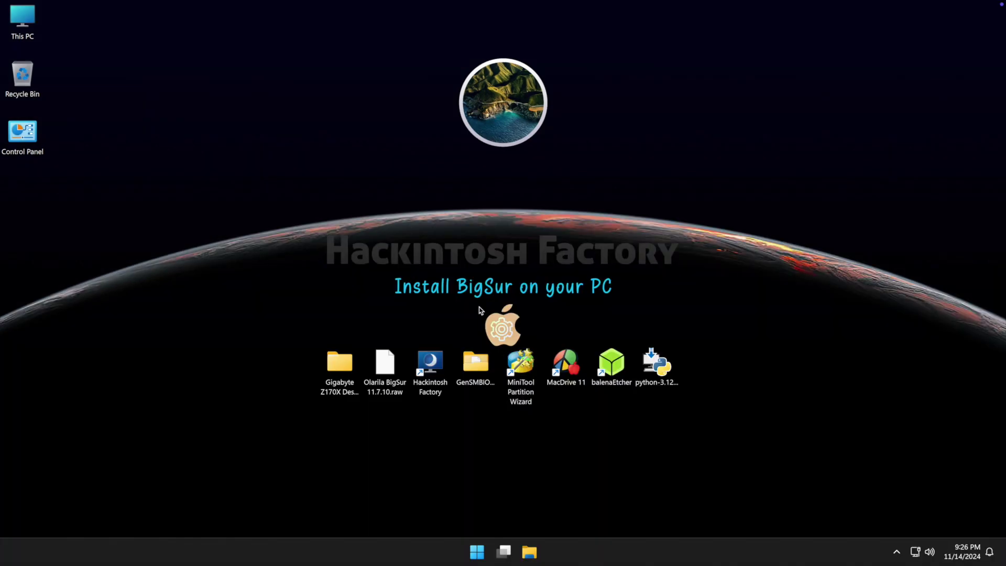
# Step: Copy the EFI folder from the Gigabyte Z170X Designare folder
pyautogui.click(339, 365)
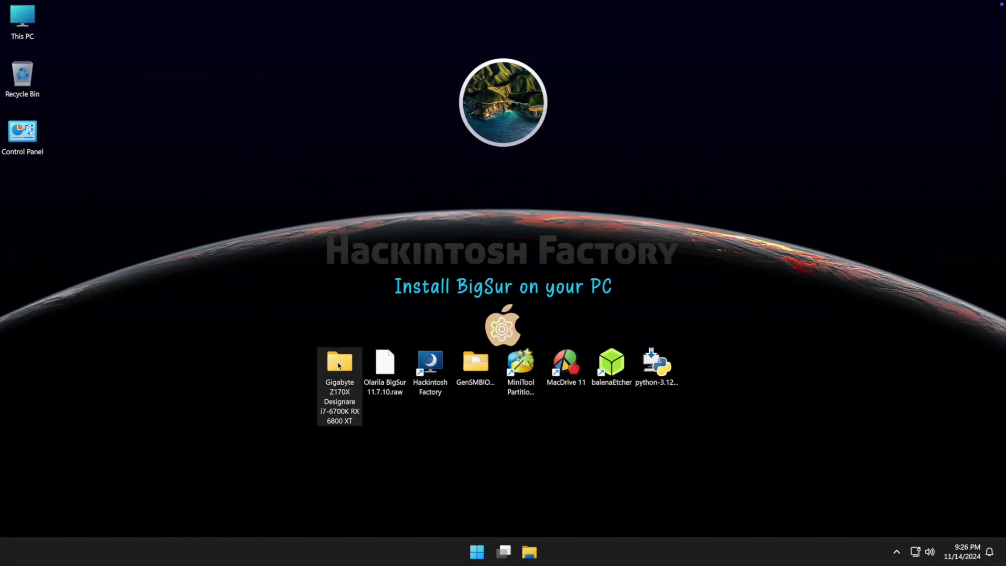
pyautogui.doubleClick(343, 364)
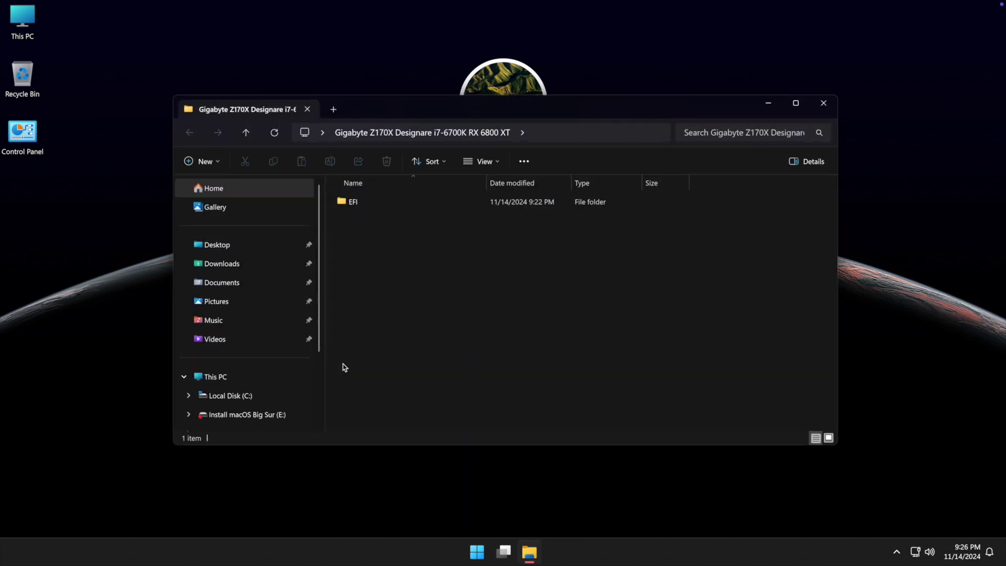
pyautogui.rightClick(354, 202)
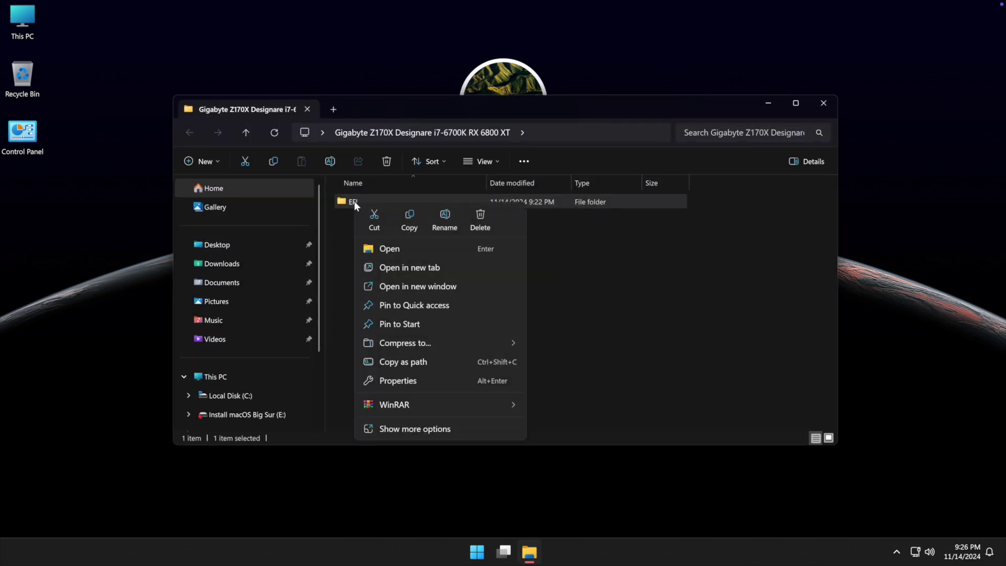
pyautogui.click(407, 217)
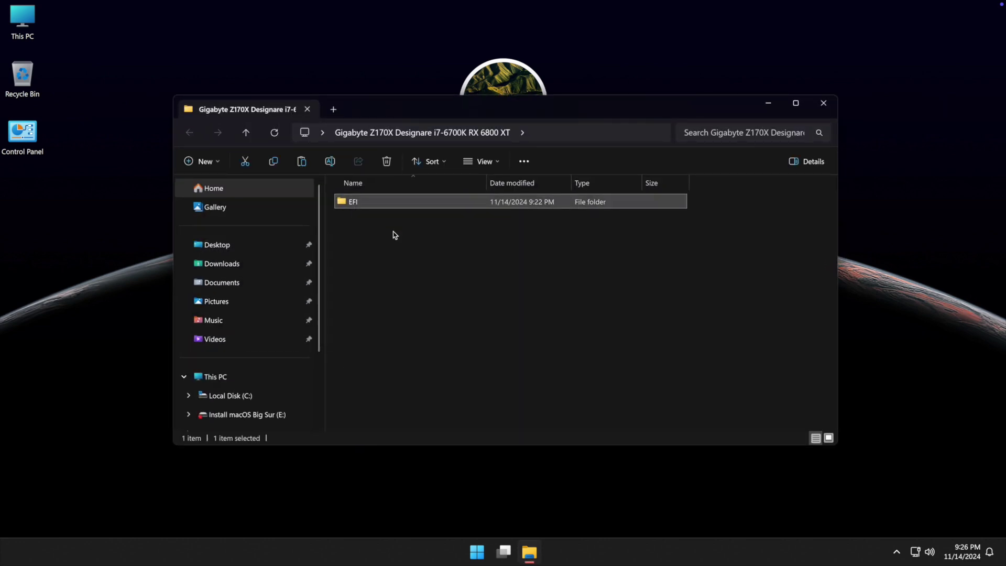
# Step: Permanently delete EFI (F:)'s old EFI folder, paste the Gigabyte one, and close Explorer
pyautogui.scroll(-2, 300, 319)
pyautogui.click(229, 358)
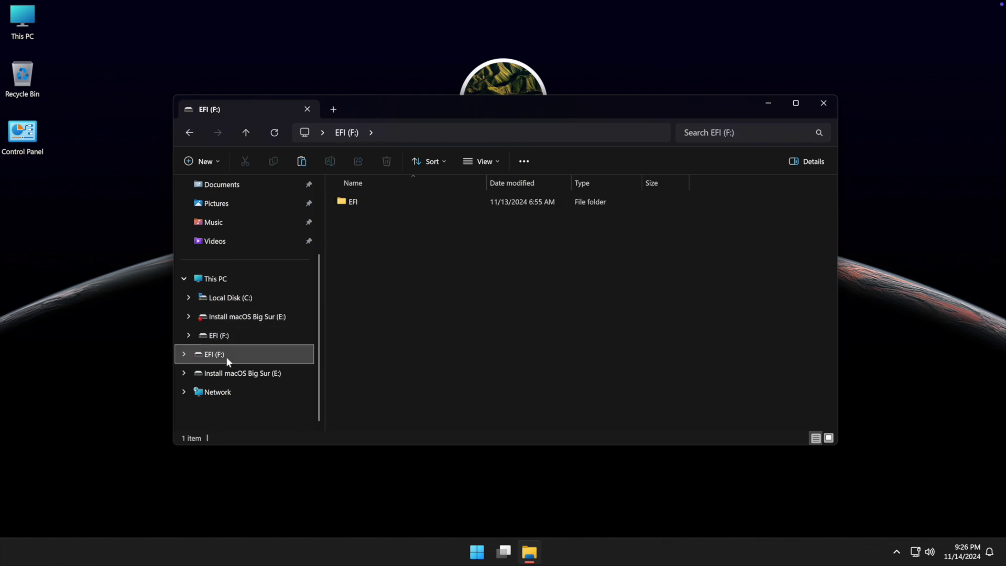
pyautogui.click(355, 208)
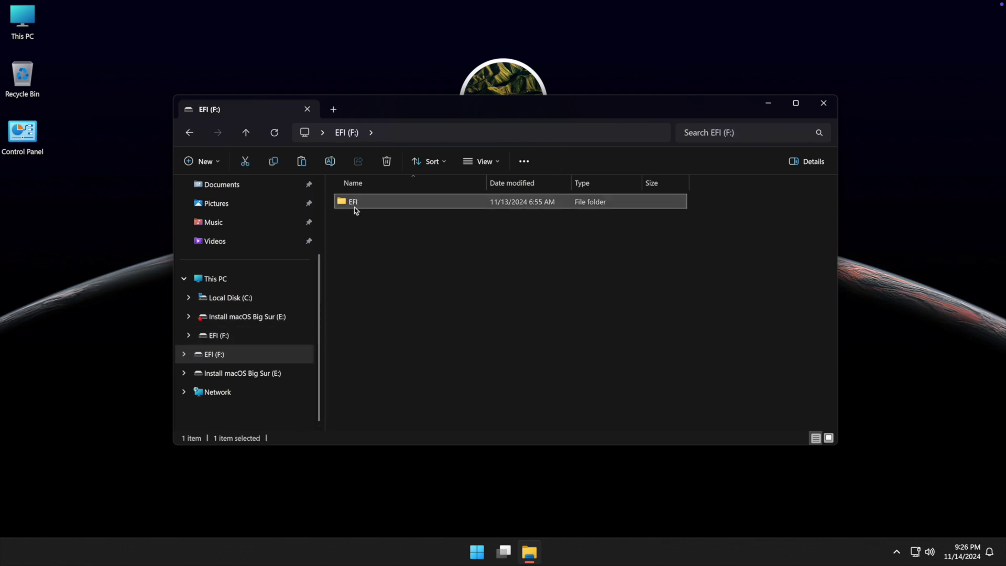
pyautogui.hotkey('shift', 'Delete')
pyautogui.press('Escape')
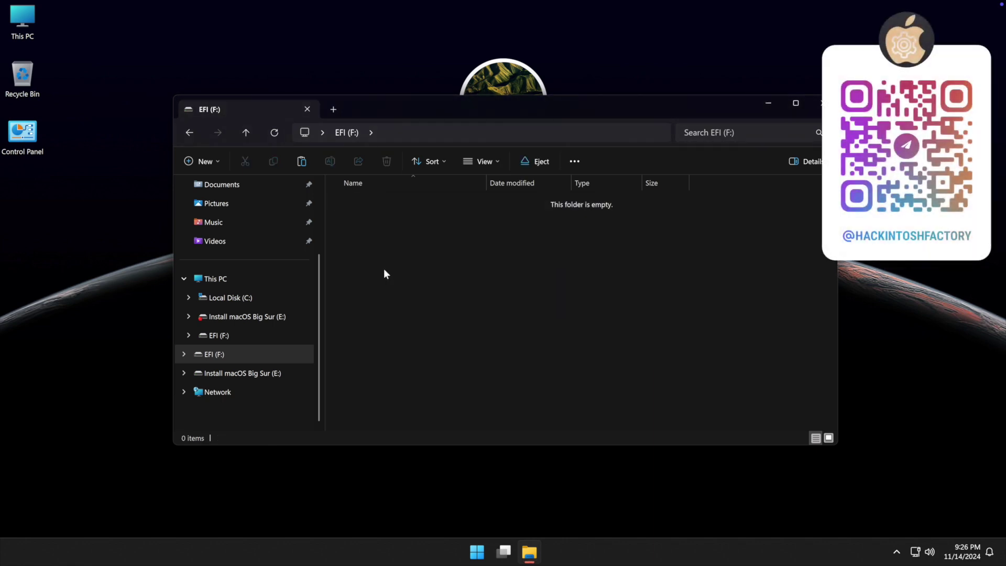
pyautogui.rightClick(384, 270)
pyautogui.click(401, 288)
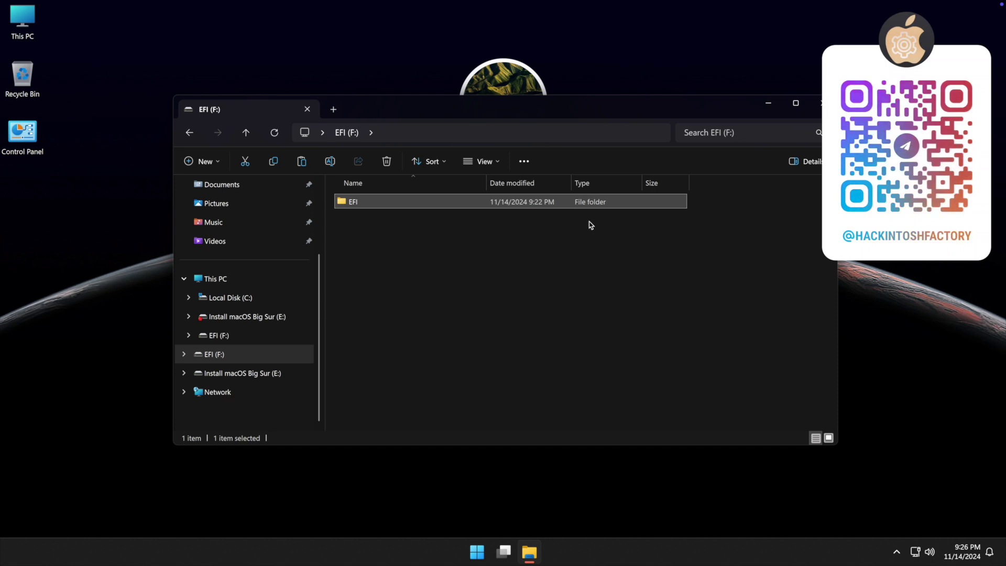
pyautogui.click(821, 103)
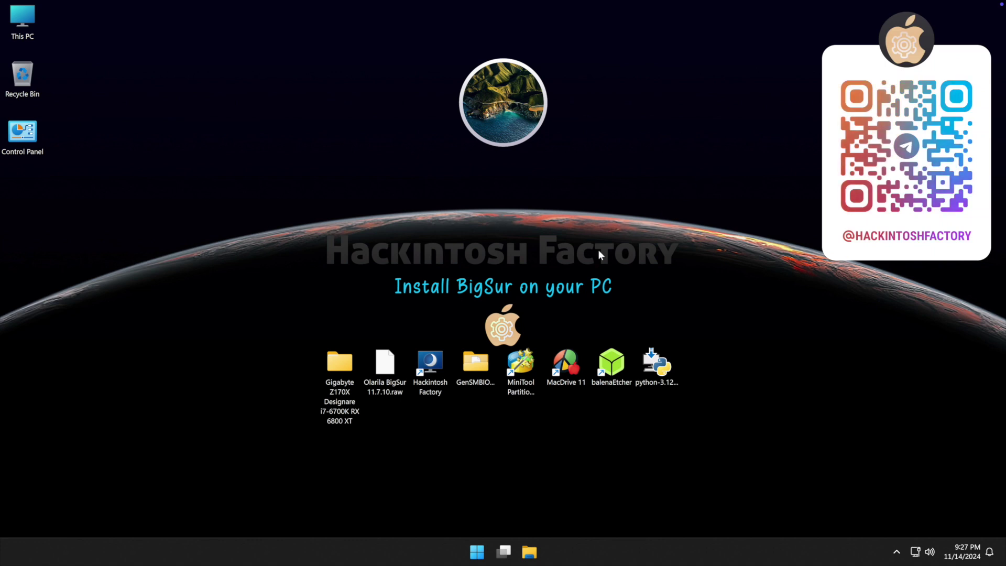
# Step: Run GenSMBIOS.bat from GenSMBIOS-master and choose option 1 to install MacSerial
pyautogui.doubleClick(476, 364)
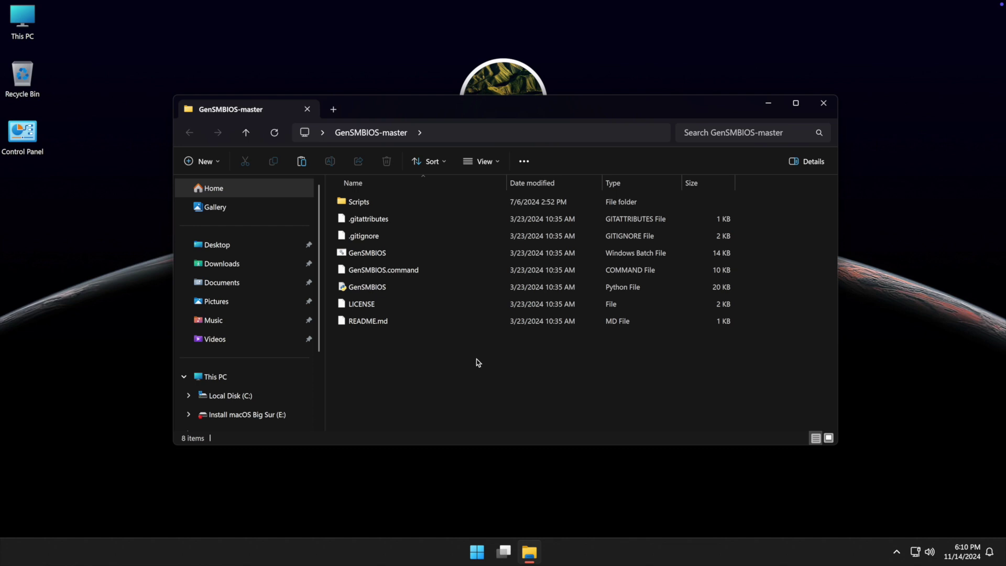
pyautogui.click(407, 259)
pyautogui.doubleClick(408, 259)
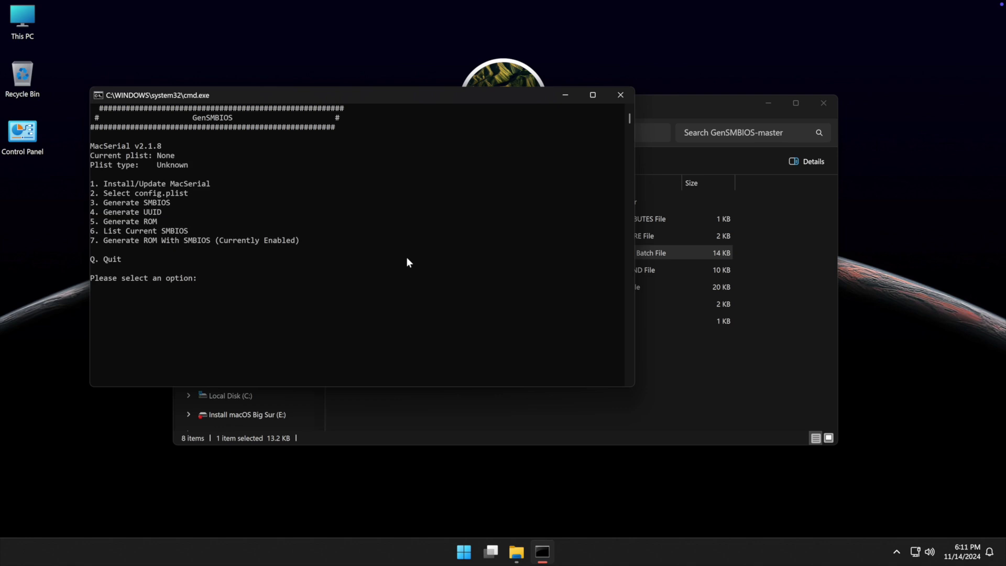
pyautogui.write('1')
pyautogui.press('Return')
pyautogui.press('Return')
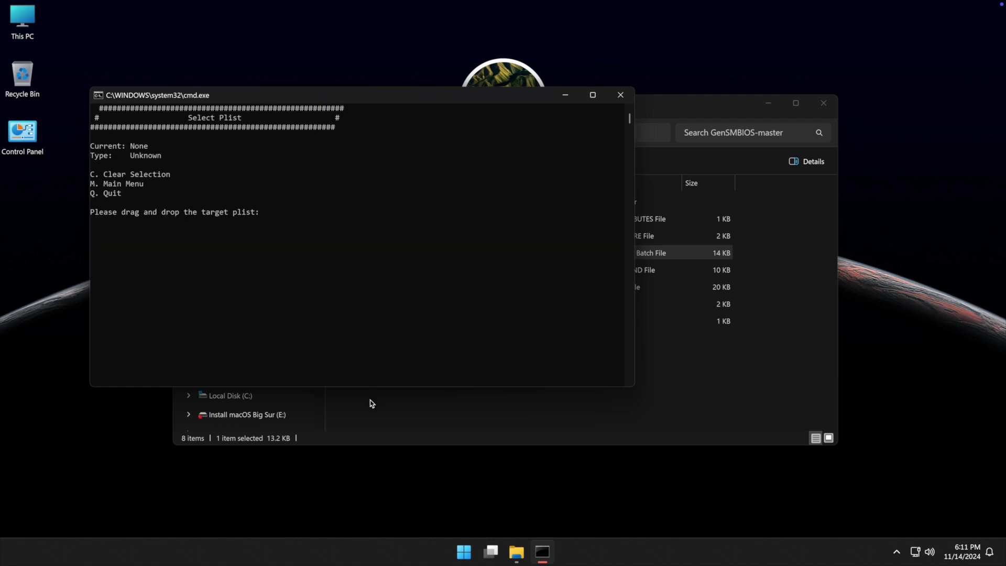
# Step: Open the EFI > OC folder on the EFI (F:) drive in File Explorer
pyautogui.click(371, 402)
pyautogui.scroll(-2, 306, 397)
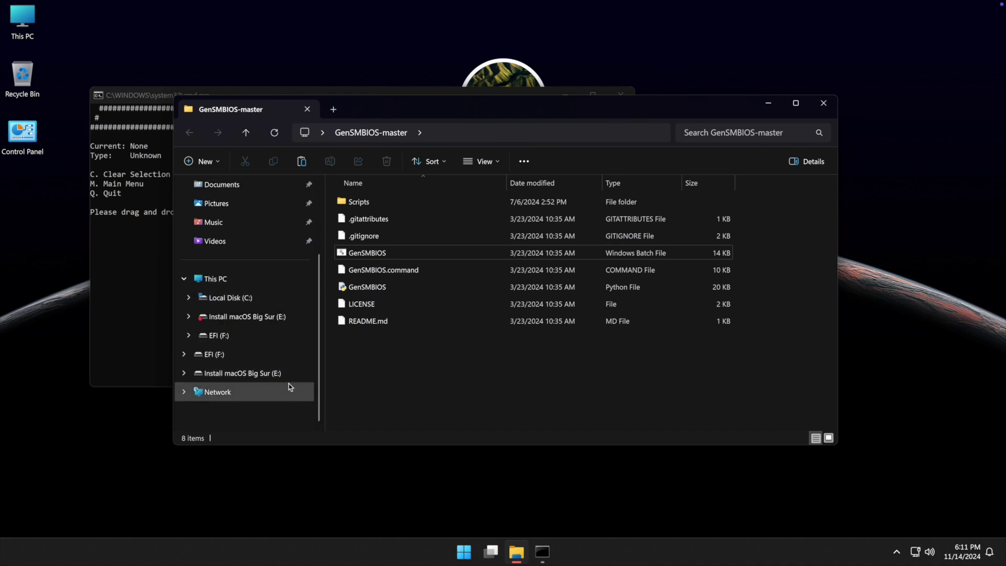
pyautogui.click(210, 353)
pyautogui.doubleClick(354, 203)
pyautogui.doubleClick(355, 219)
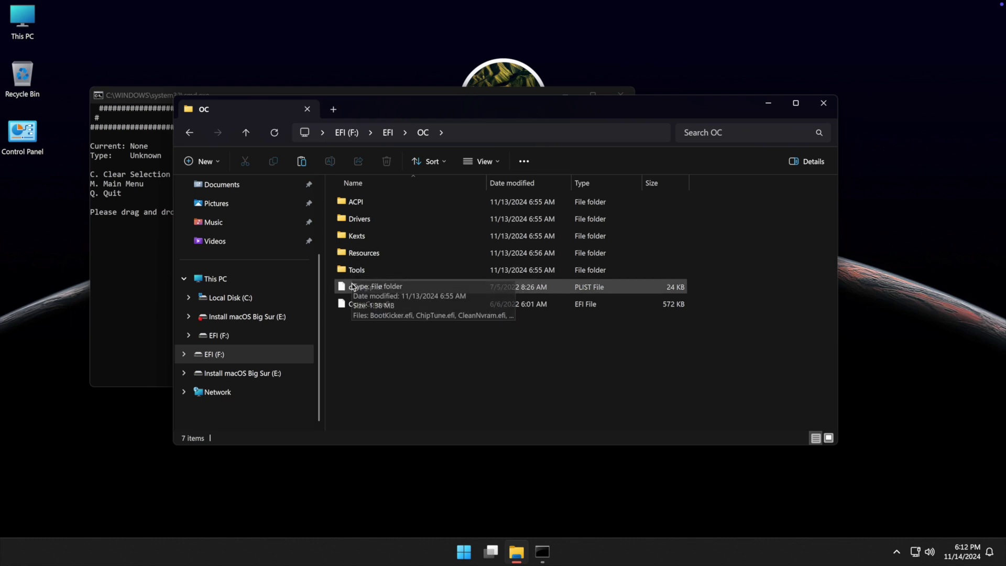
# Step: Load F:\EFI\OC\config.plist into GenSMBIOS and enter iMac17,1 for SMBIOS generation
pyautogui.moveTo(351, 289); pyautogui.dragTo(153, 321)
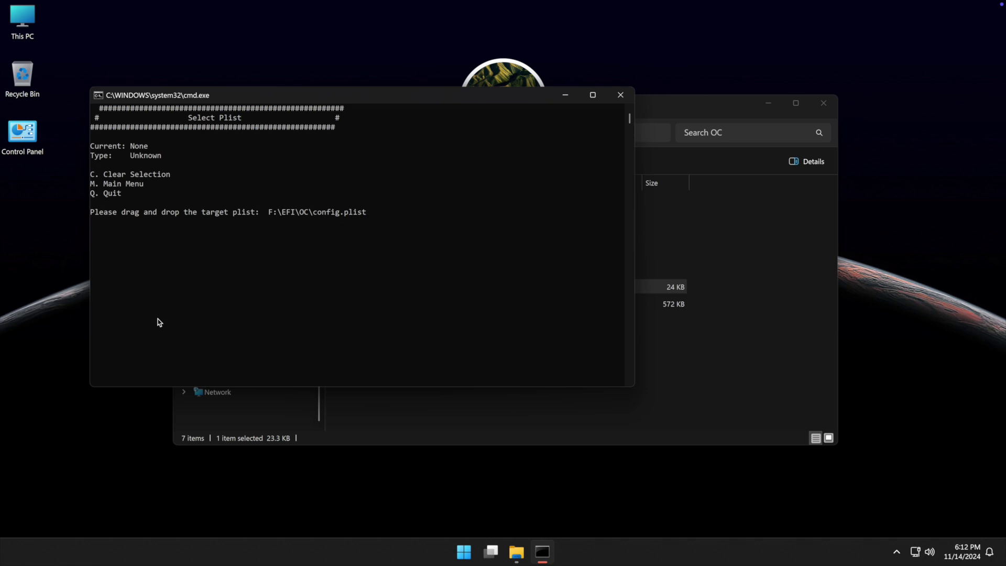
pyautogui.press('Return')
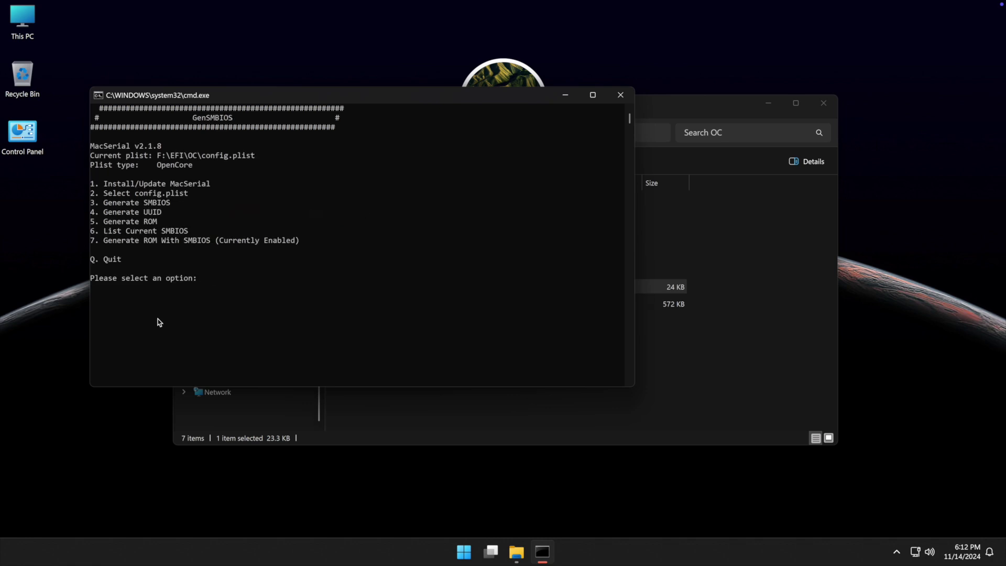
pyautogui.press('Return')
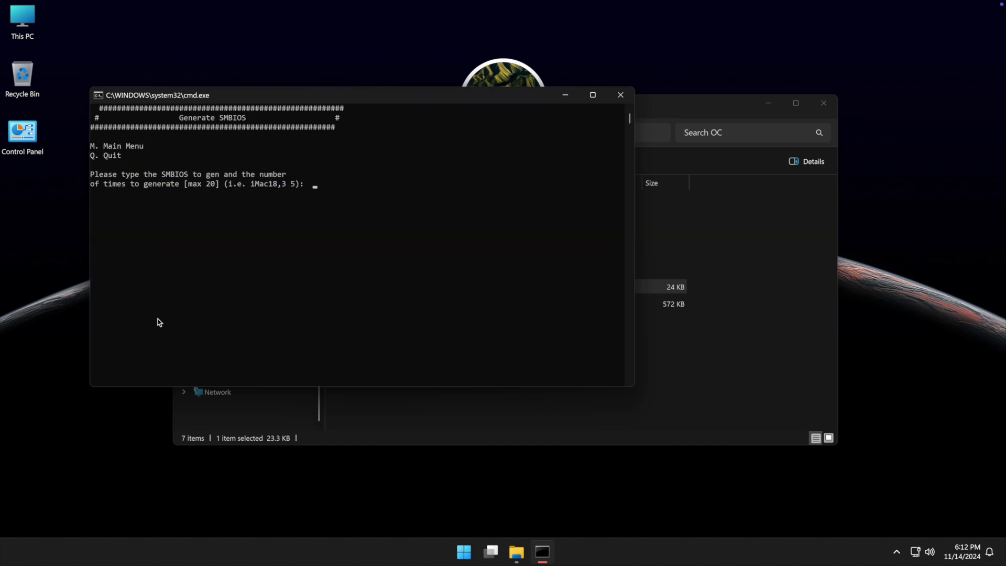
pyautogui.write('Mac17,1')
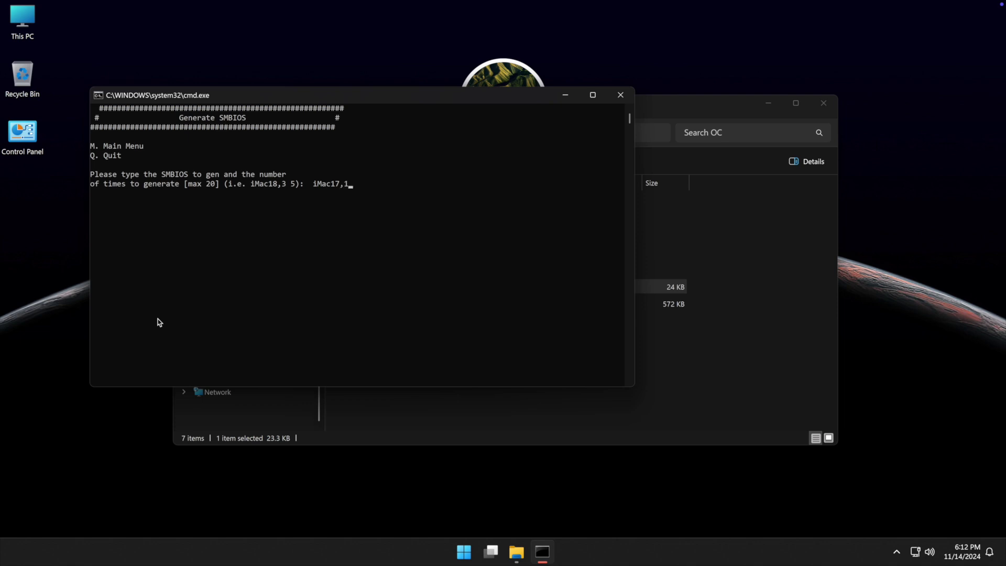
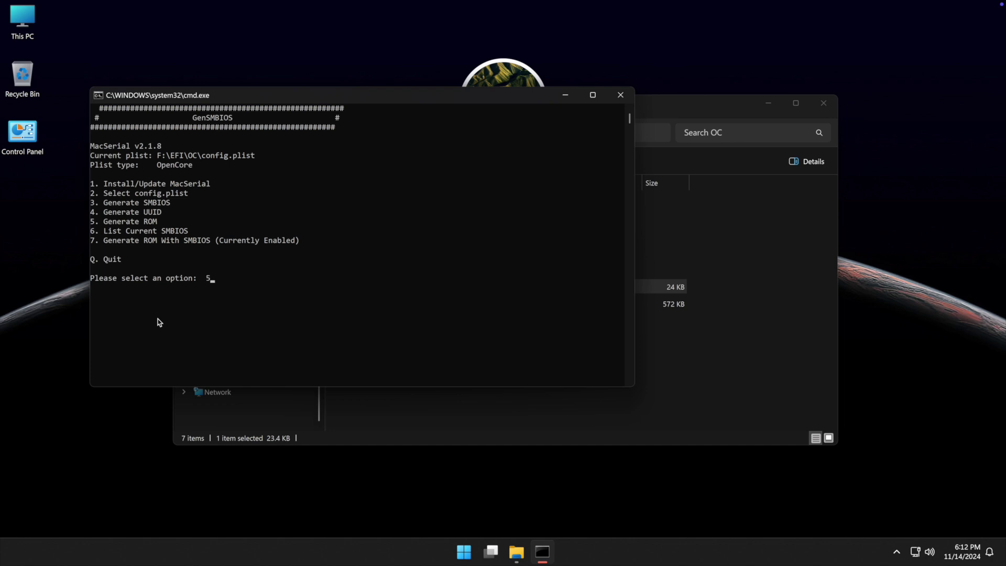
# Step: Generate a new Apple ROM value with GenSMBIOS option 5, then quit GenSMBIOS with q
pyautogui.press('Return')
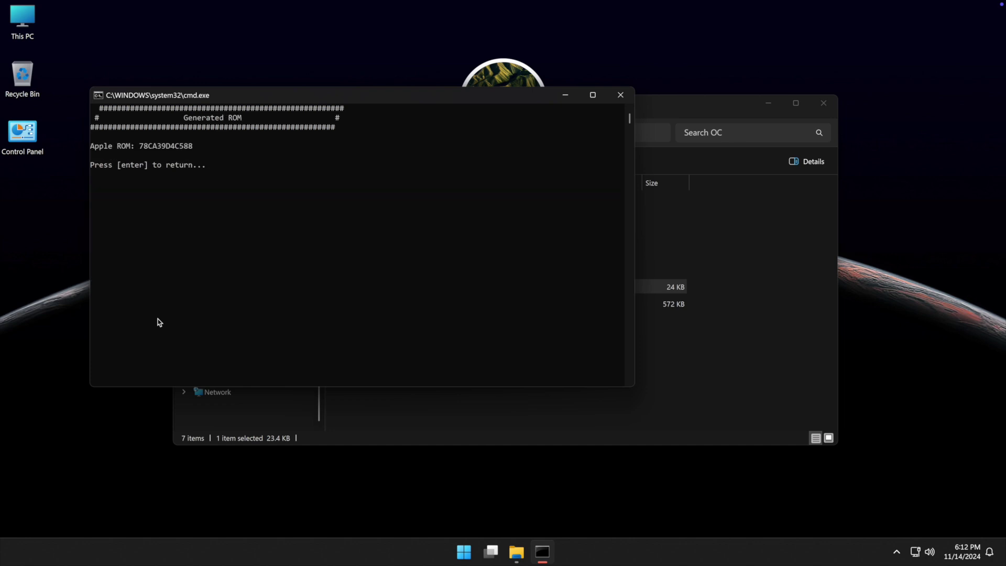
pyautogui.press('Return')
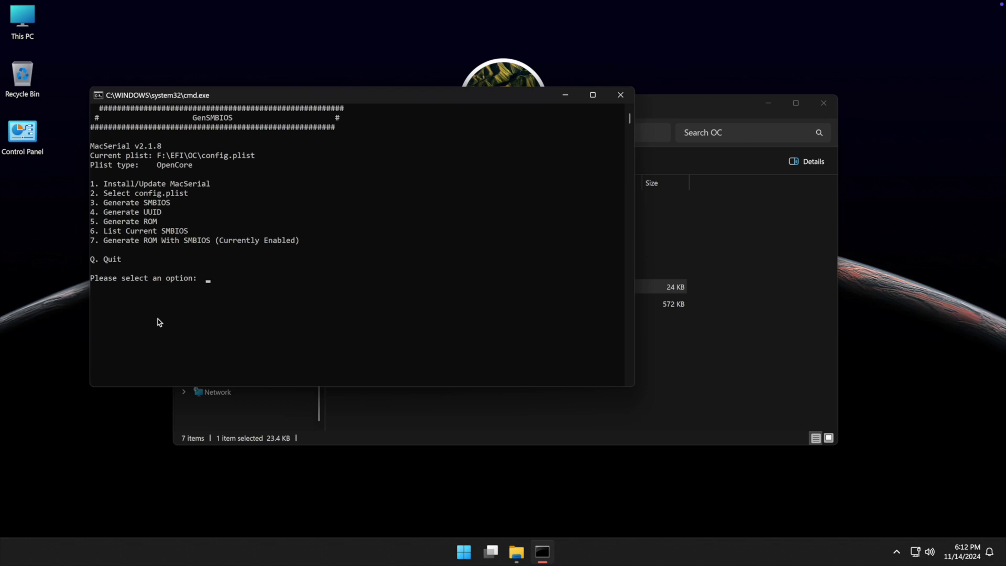
pyautogui.write('q')
pyautogui.press('Return')
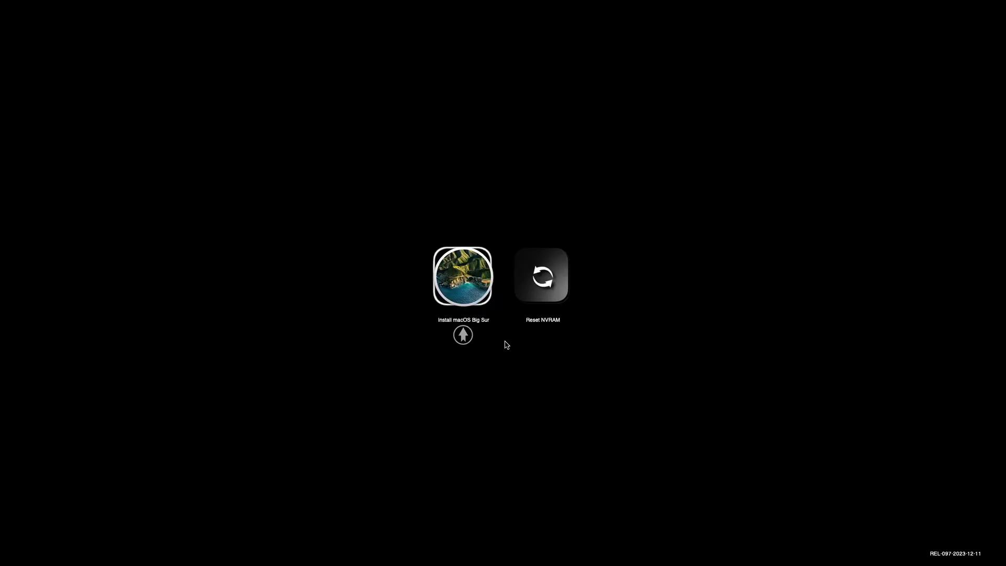
# Step: Boot the Install macOS Big Sur entry from the OpenCore picker
pyautogui.press('Return')
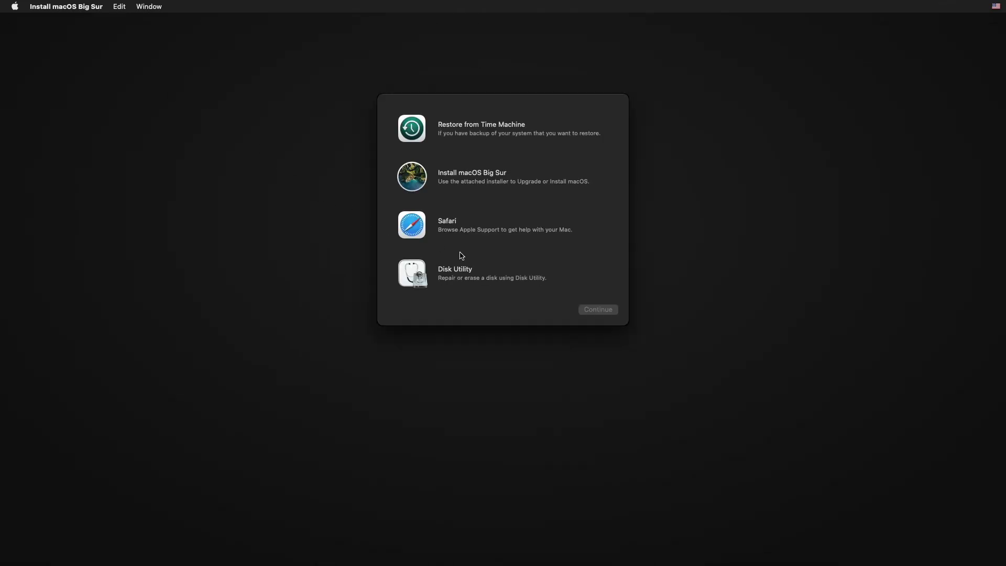
# Step: Launch Disk Utility from Recovery and show all devices, containers and volumes
pyautogui.click(500, 273)
pyautogui.click(600, 310)
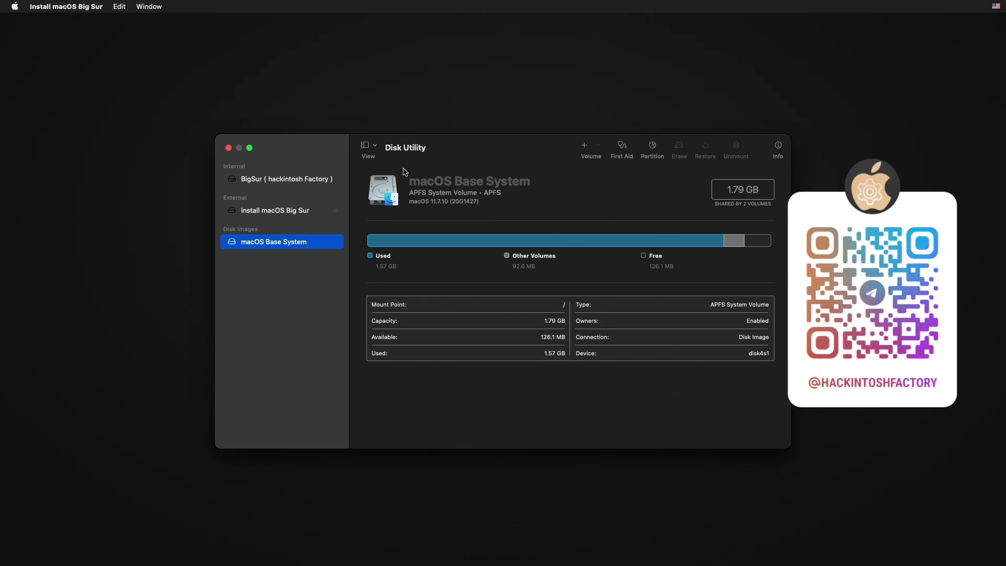
pyautogui.click(365, 148)
pyautogui.click(377, 189)
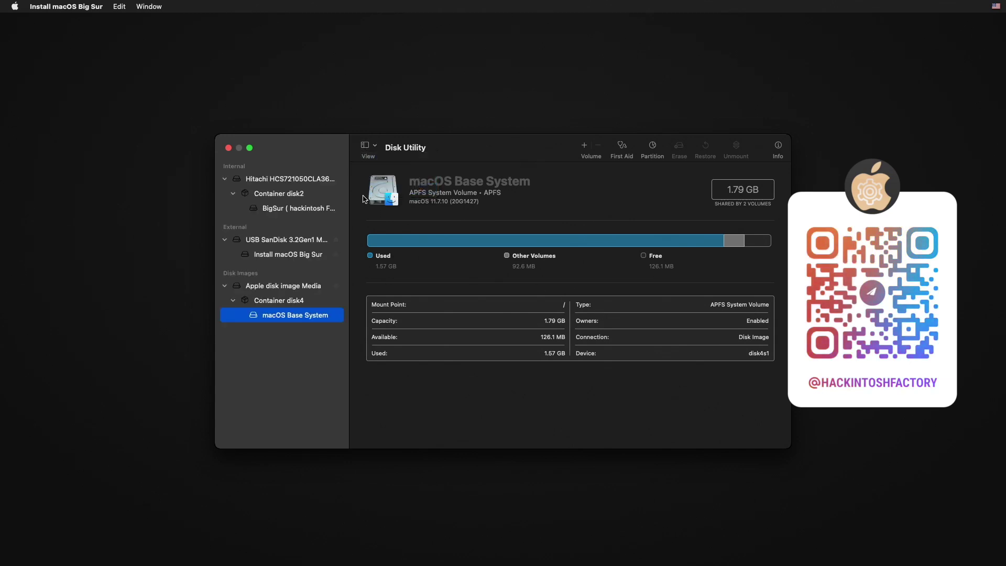
# Step: Erase the whole Hitachi disk as 'BigSur (Hackintosh Factory)', then close Disk Utility
pyautogui.click(318, 181)
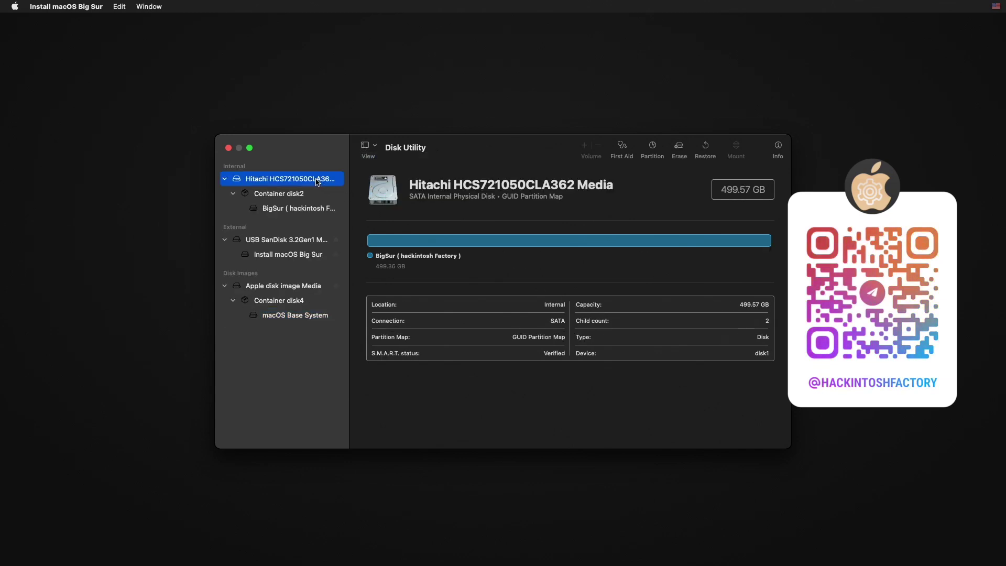
pyautogui.click(679, 149)
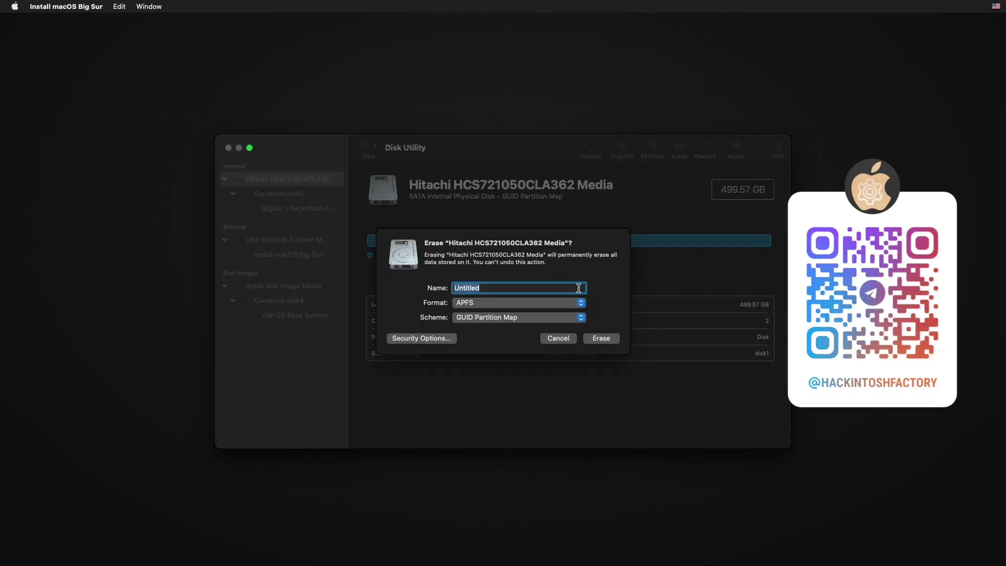
pyautogui.press('BackSpace')
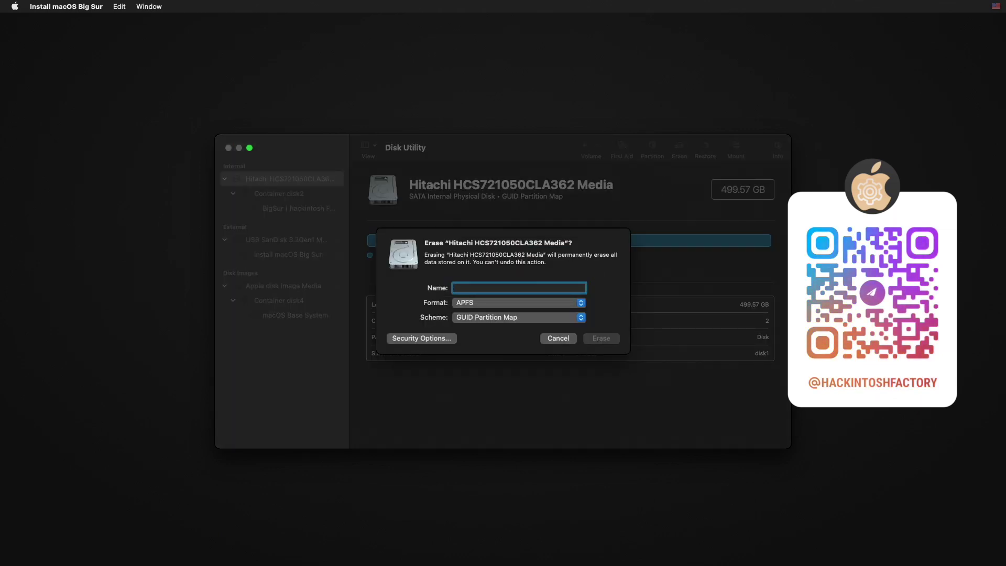
pyautogui.write('BigSur')
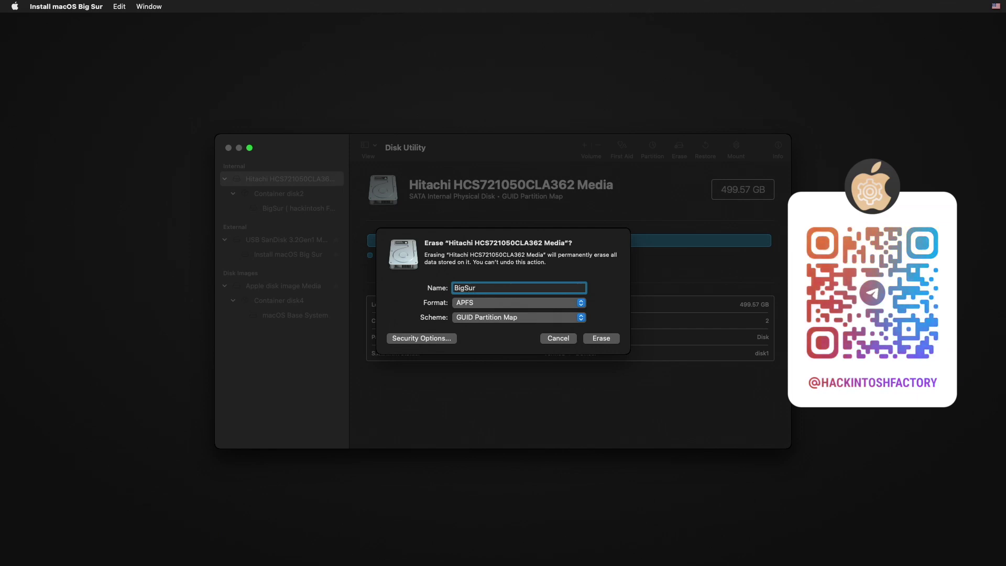
pyautogui.write(' (')
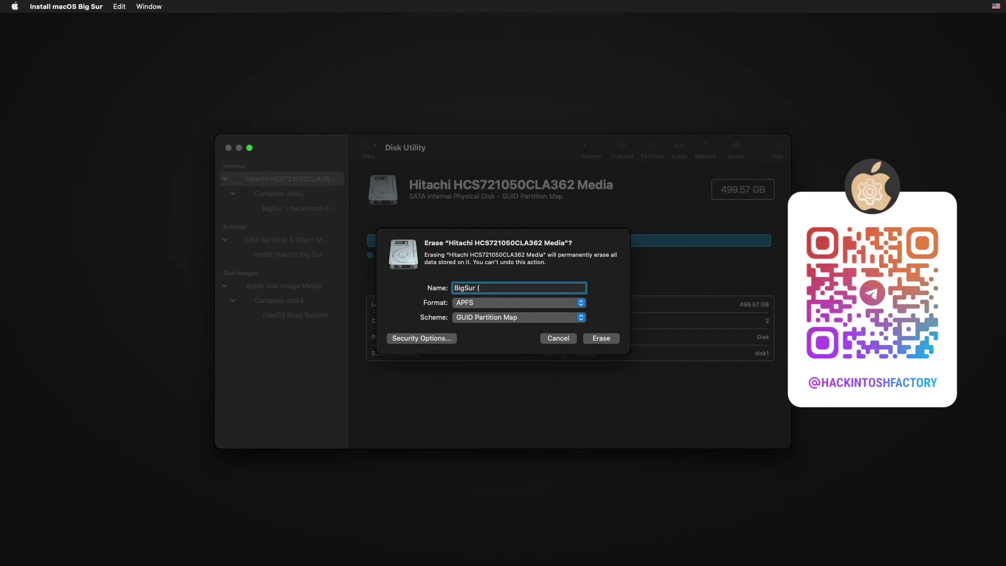
pyautogui.write('Hackinto')
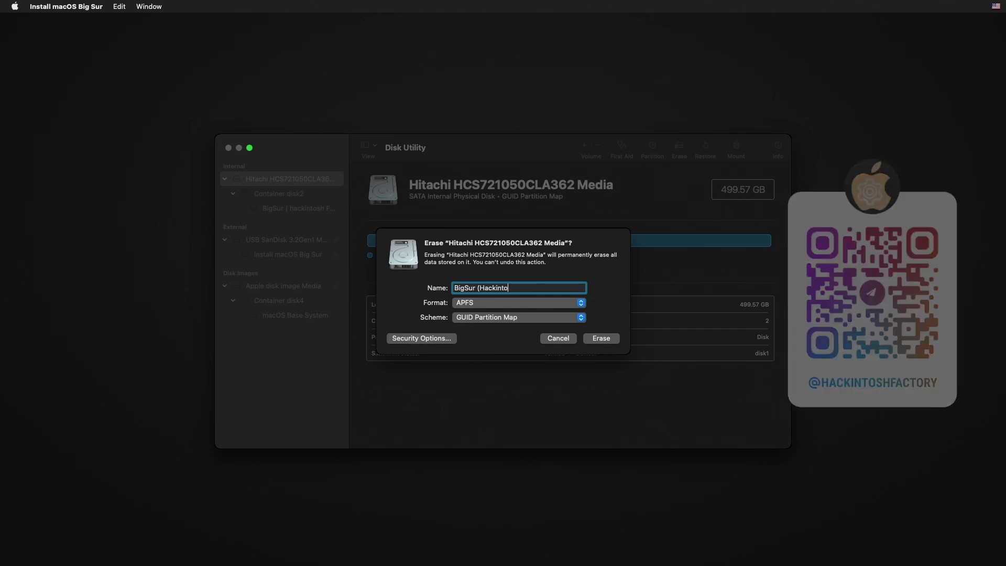
pyautogui.write('sh Factory')
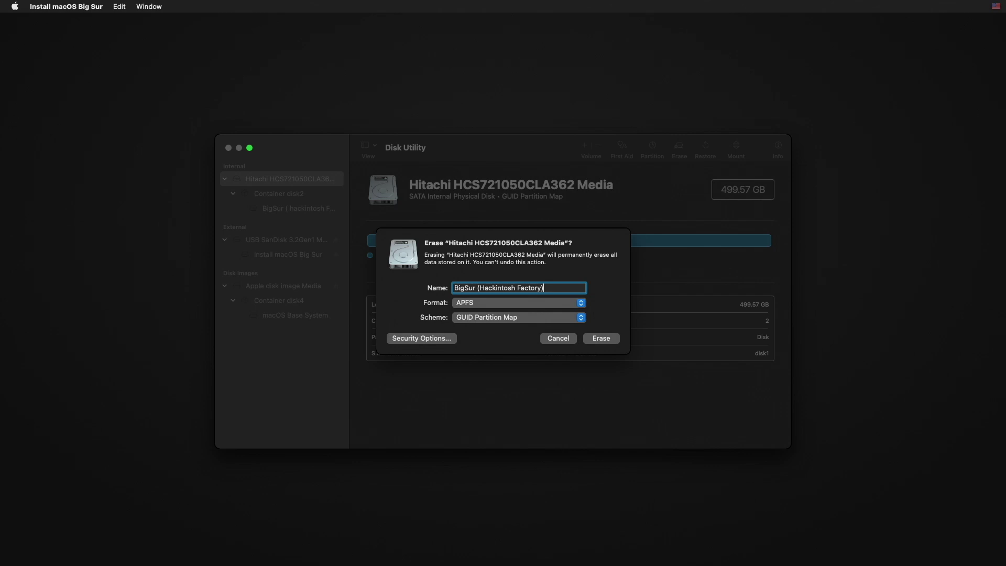
pyautogui.click(614, 342)
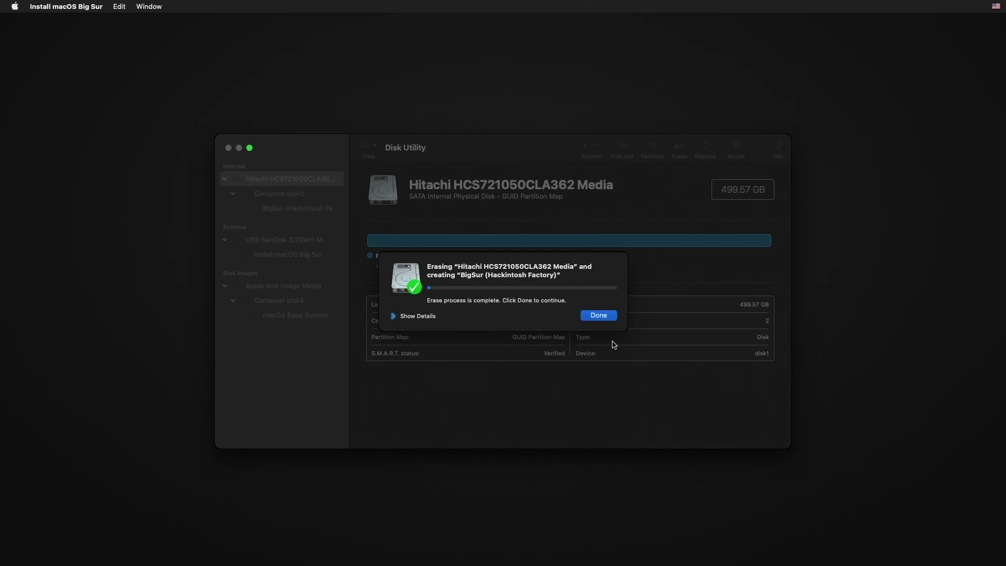
pyautogui.click(609, 316)
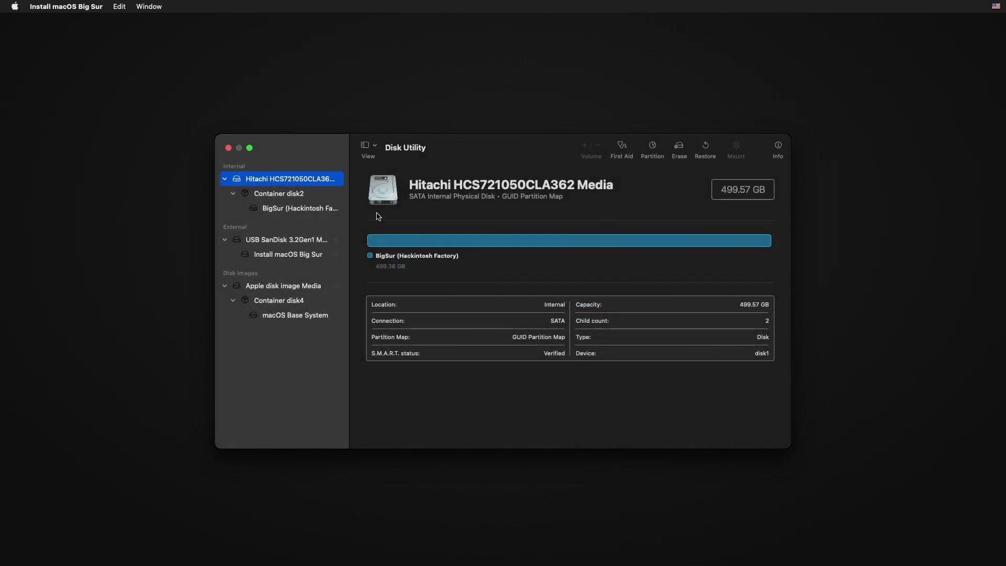
pyautogui.click(229, 148)
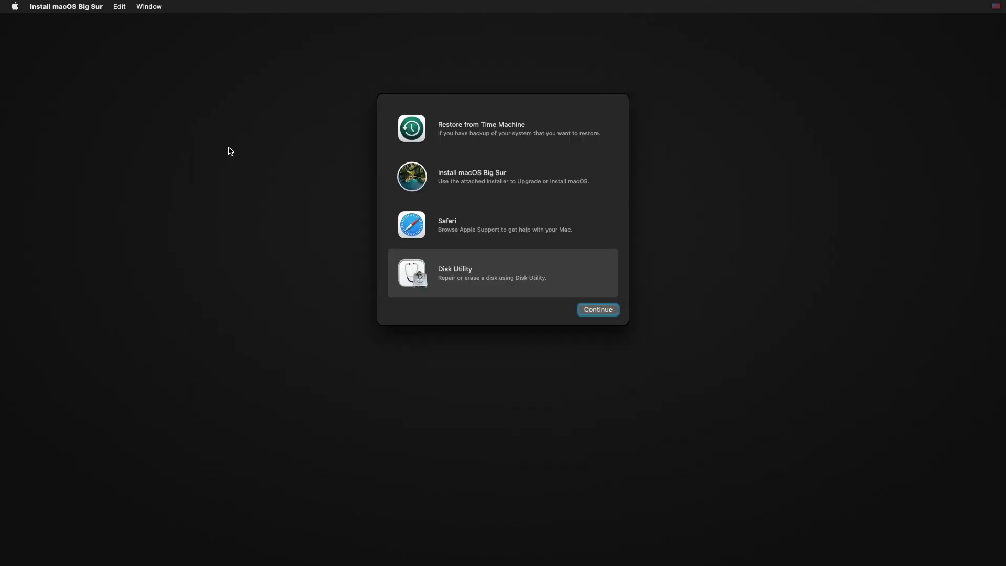
# Step: Run Install macOS Big Sur, agree to the license, and target the BigSur (Hackintosh Factory) disk
pyautogui.click(448, 185)
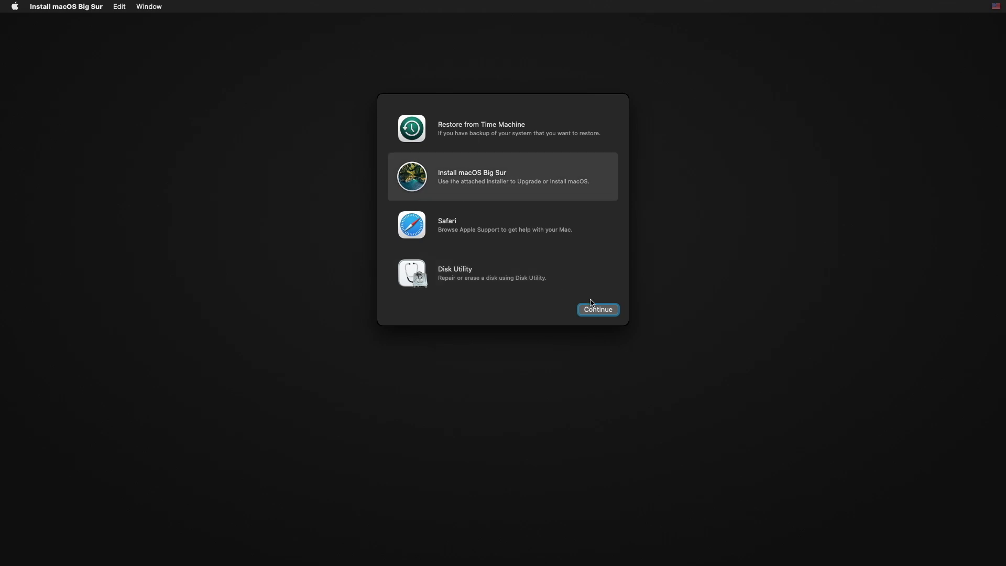
pyautogui.click(615, 313)
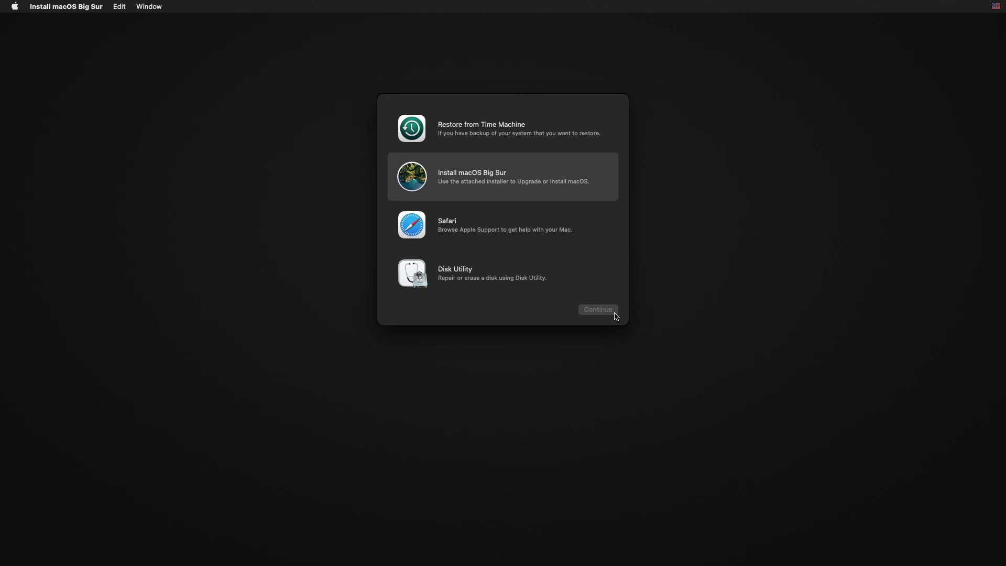
pyautogui.click(518, 376)
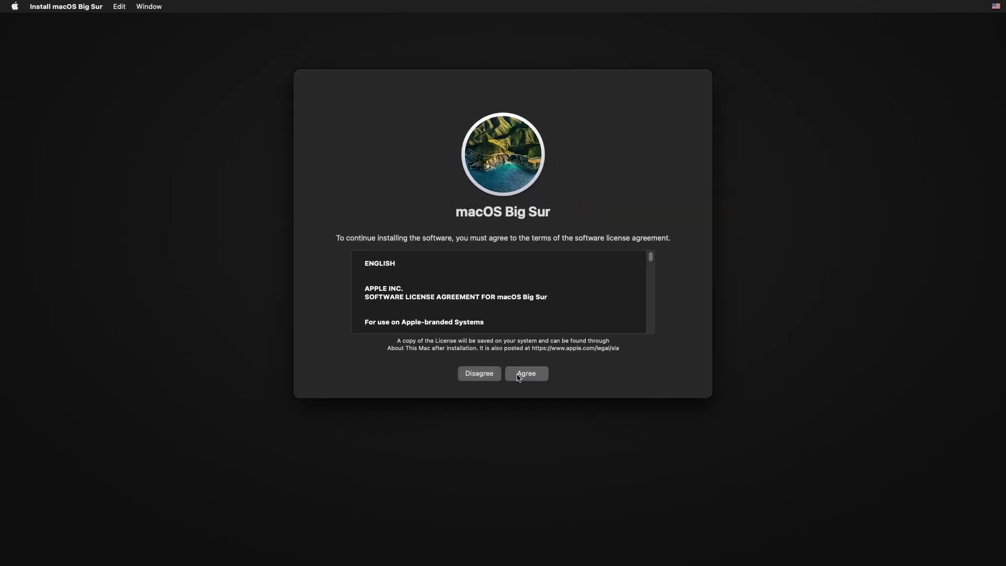
pyautogui.click(533, 377)
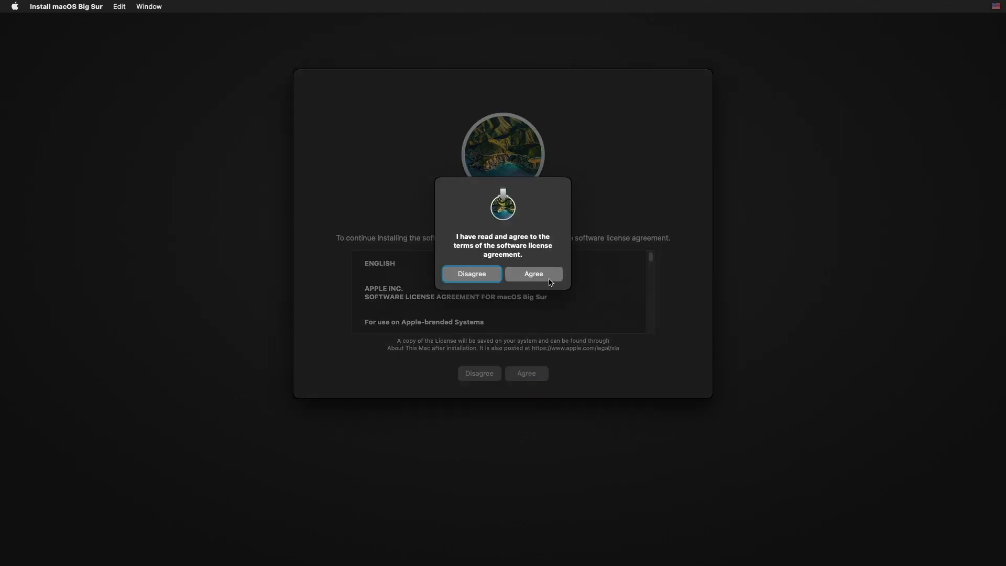
pyautogui.click(548, 277)
pyautogui.click(465, 306)
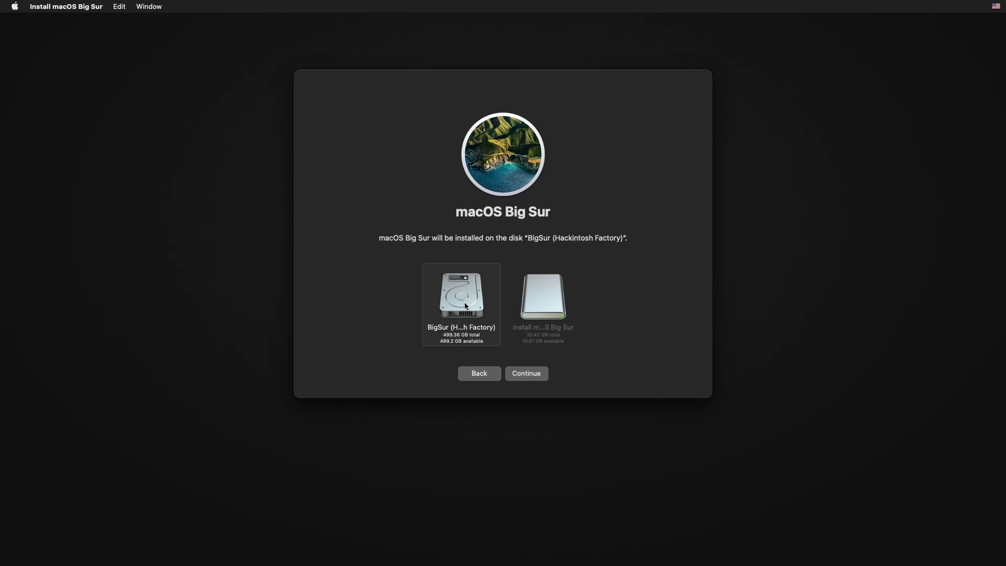
pyautogui.click(539, 376)
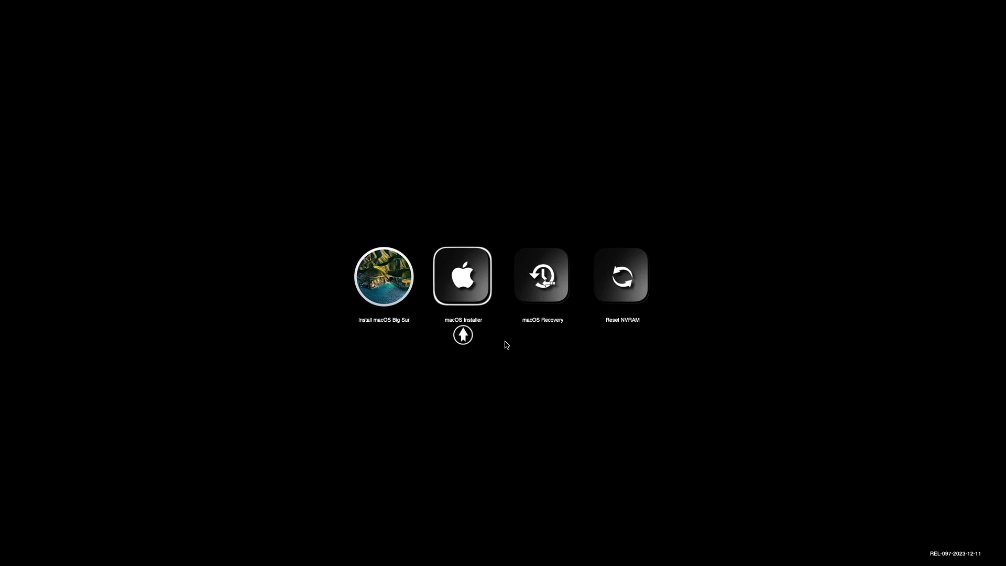
# Step: Boot the macOS Installer entry from the OpenCore picker to continue installation
pyautogui.press('Return')
pyautogui.press('Return')
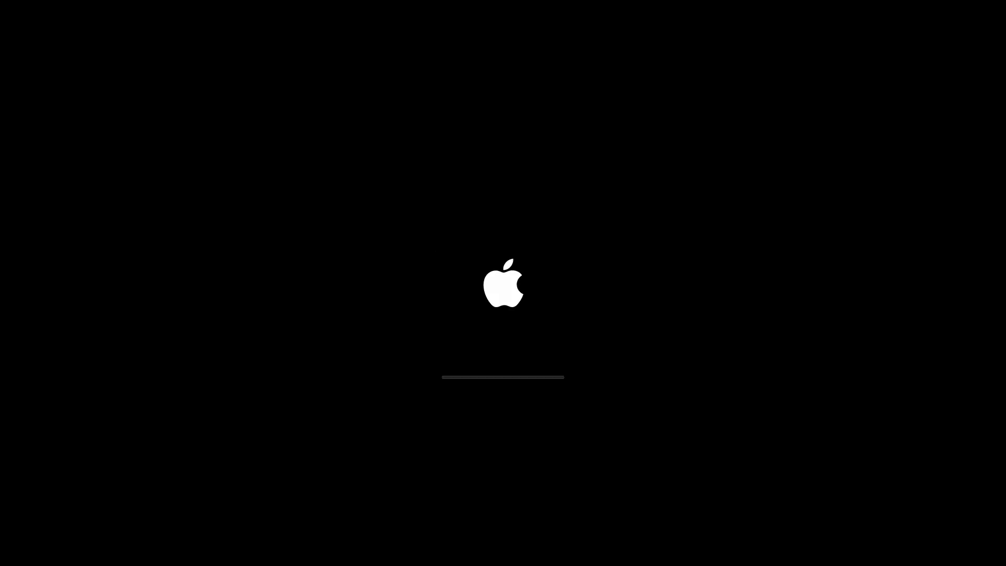
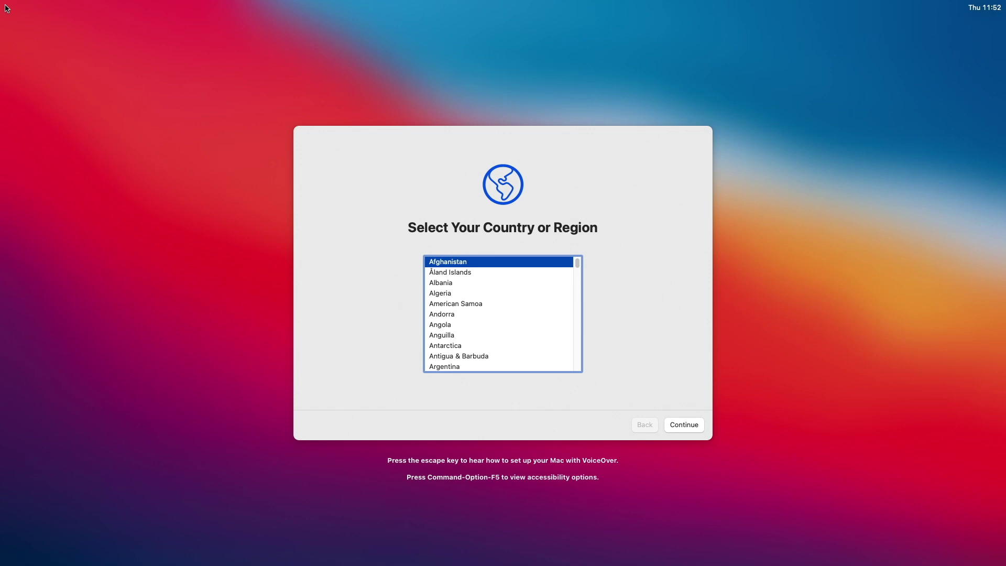
# Step: Choose United States as the country, keep default languages, and skip Accessibility and data migration
pyautogui.press('u')
pyautogui.press('Down')
pyautogui.press('Down')
pyautogui.press('Down')
pyautogui.press('Down')
pyautogui.press('Down')
pyautogui.press('Down')
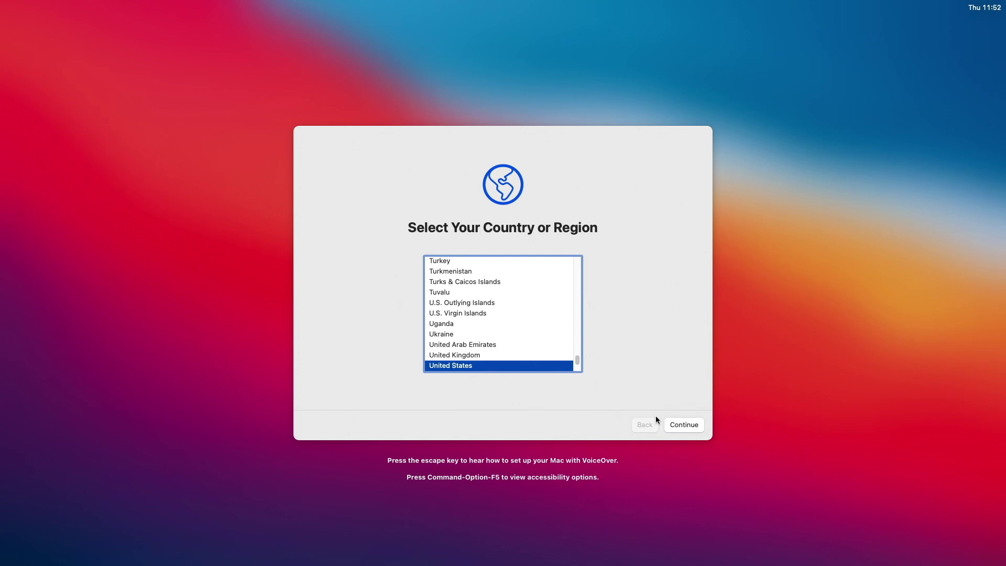
pyautogui.click(678, 425)
pyautogui.click(679, 425)
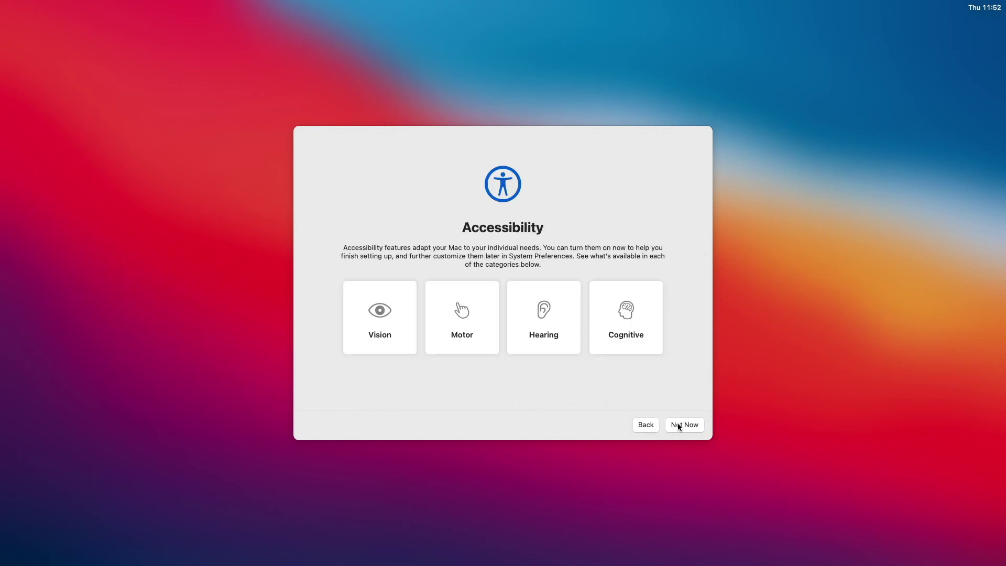
pyautogui.click(677, 423)
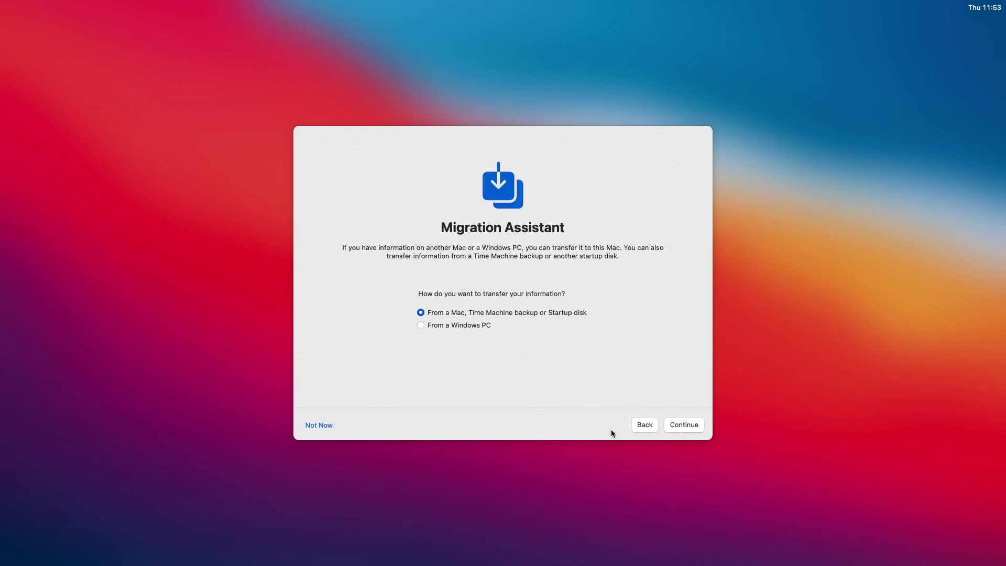
pyautogui.click(329, 426)
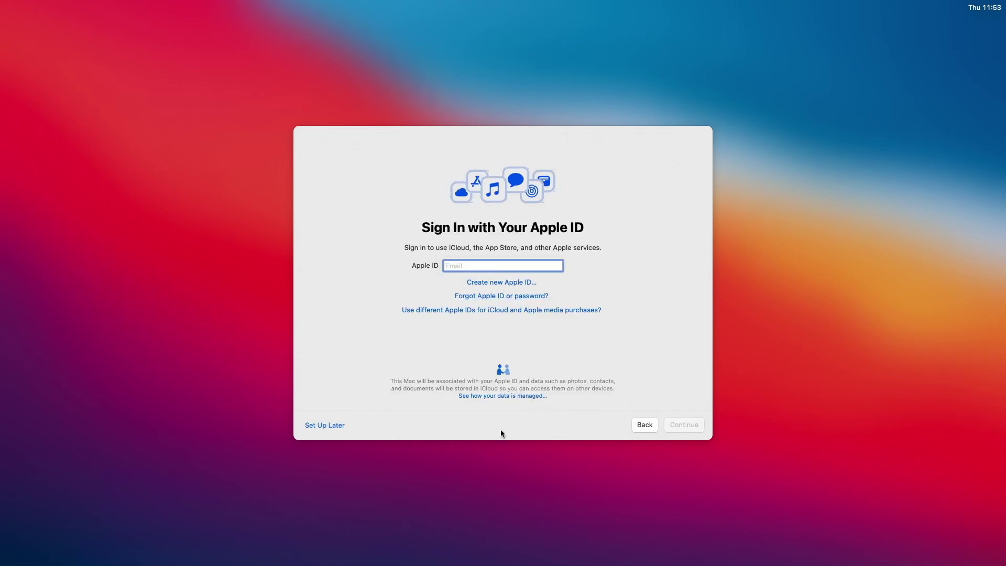
# Step: Skip Apple ID sign-in and agree to the macOS software license terms
pyautogui.click(341, 426)
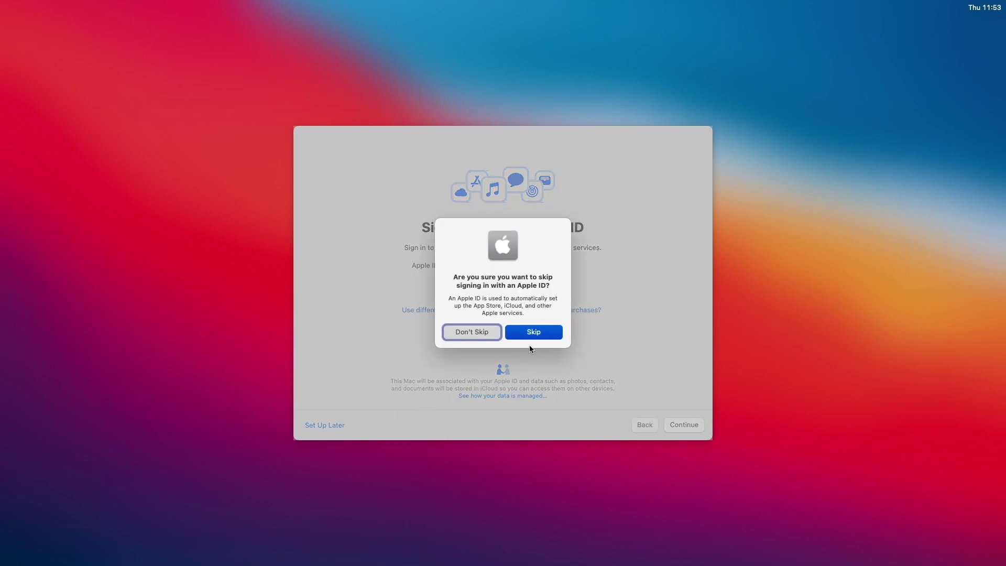
pyautogui.click(539, 332)
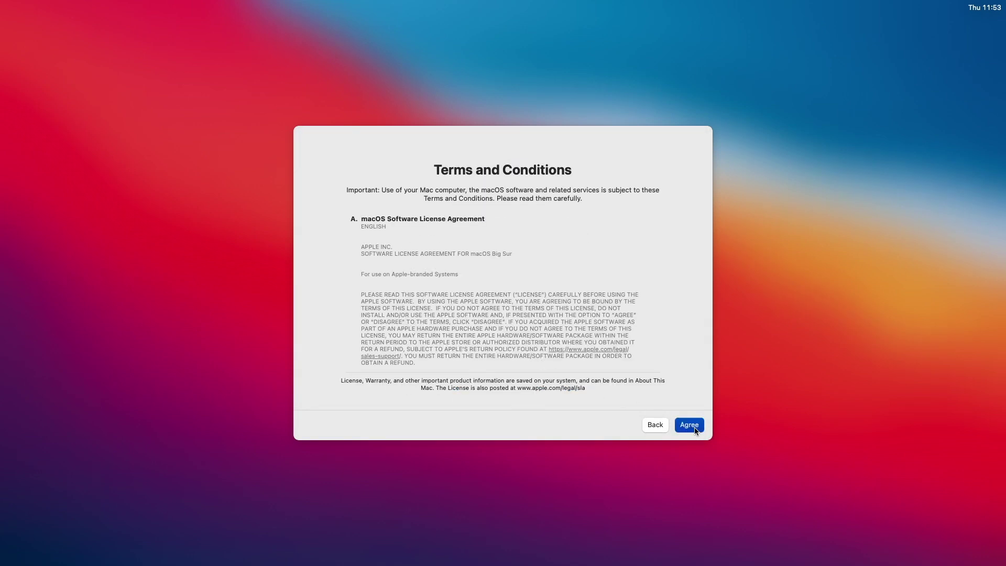
pyautogui.click(694, 427)
pyautogui.click(533, 323)
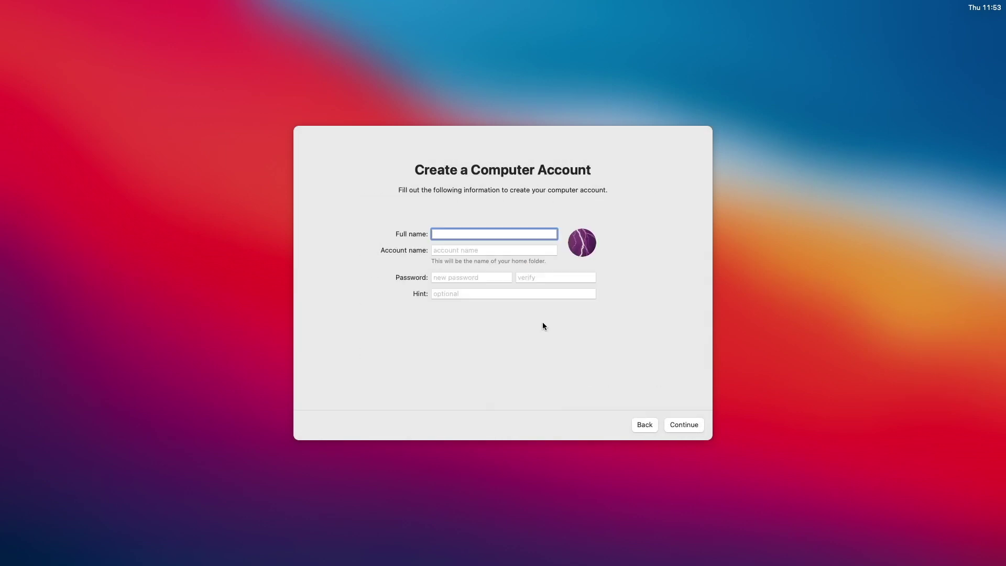
# Step: Create the account with a full name, auto-filled account name and a verified password; accept Express Set Up
pyautogui.write('Hackintosh Factory Youtube')
pyautogui.press('Tab')
pyautogui.press('Tab')
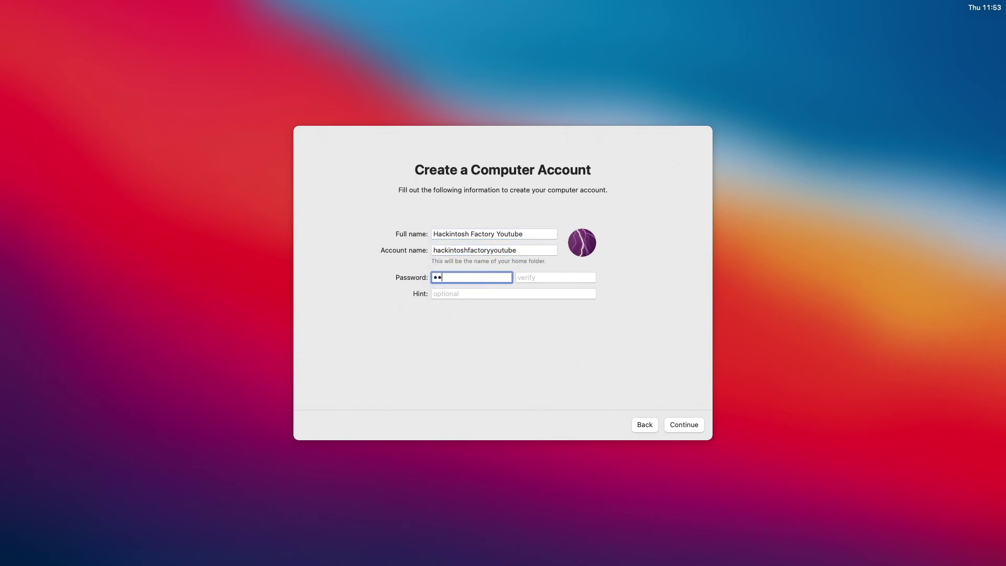
pyautogui.press('Tab')
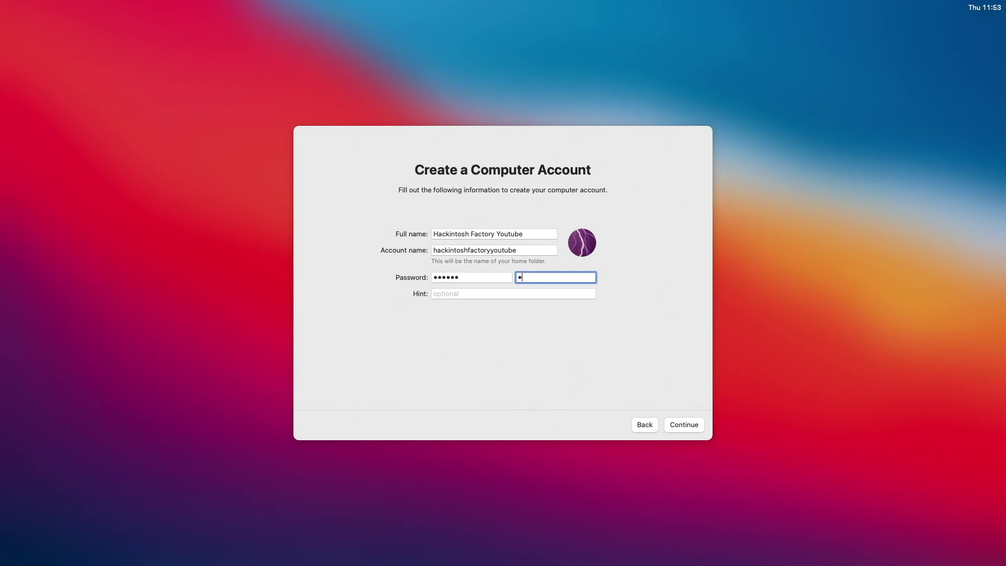
pyautogui.click(695, 424)
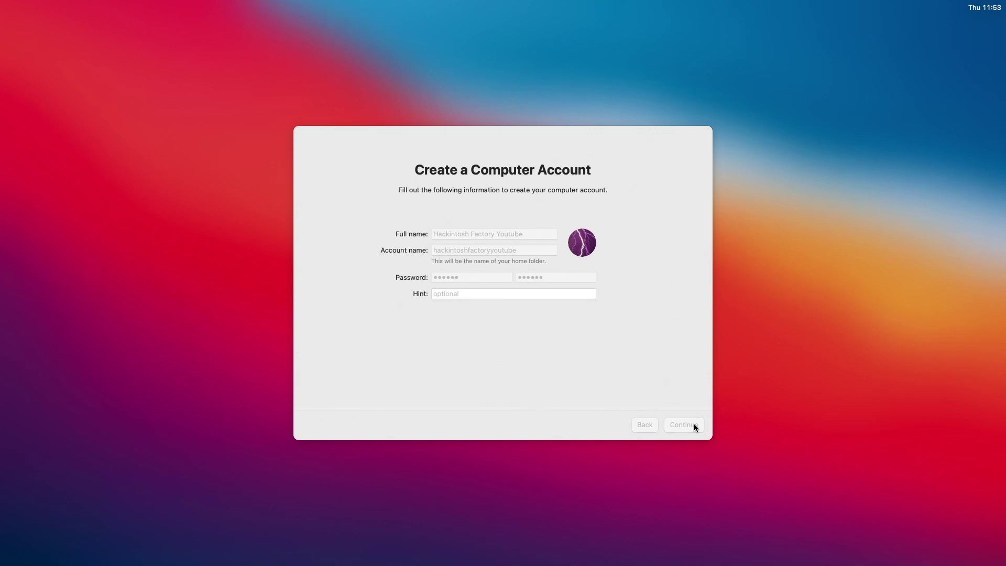
pyautogui.click(695, 426)
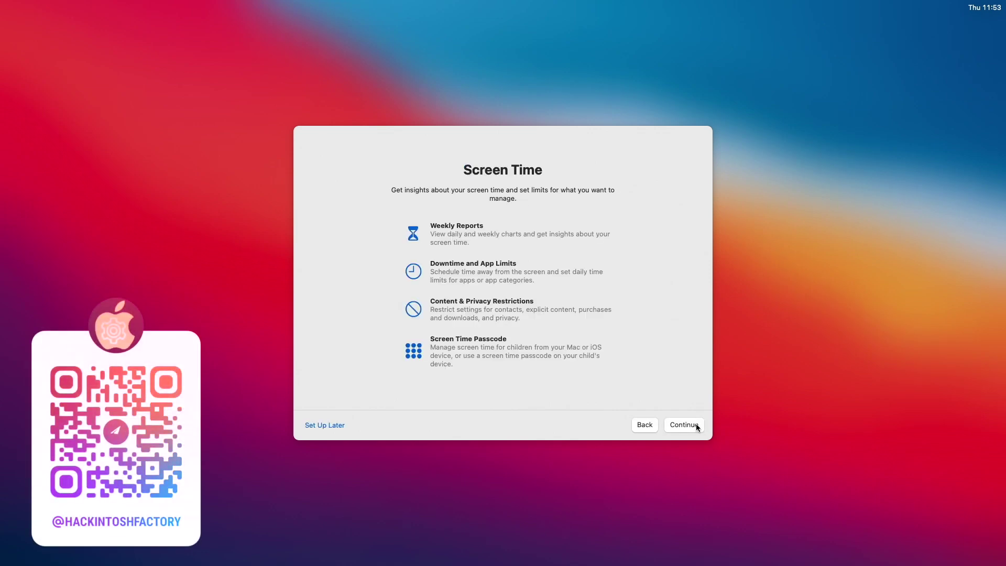
# Step: Pass Screen Time, disable Ask Siri, and choose the Dark appearance to finish setup
pyautogui.click(697, 425)
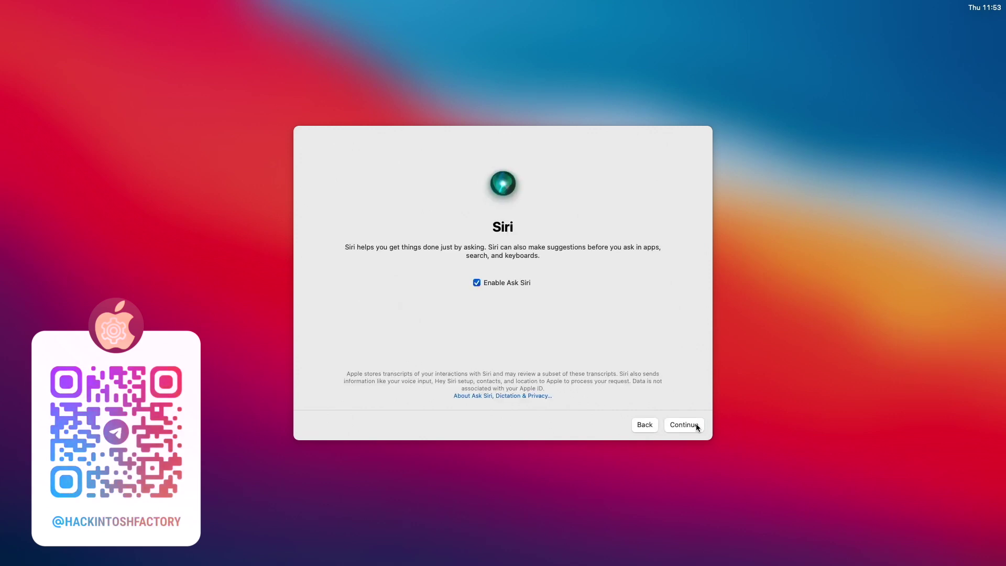
pyautogui.click(516, 286)
pyautogui.click(676, 426)
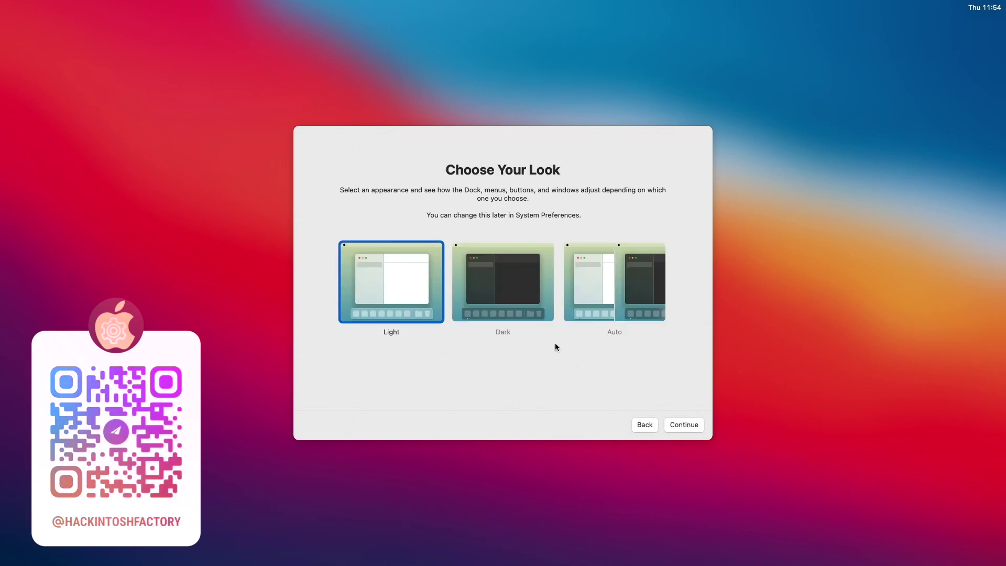
pyautogui.click(524, 313)
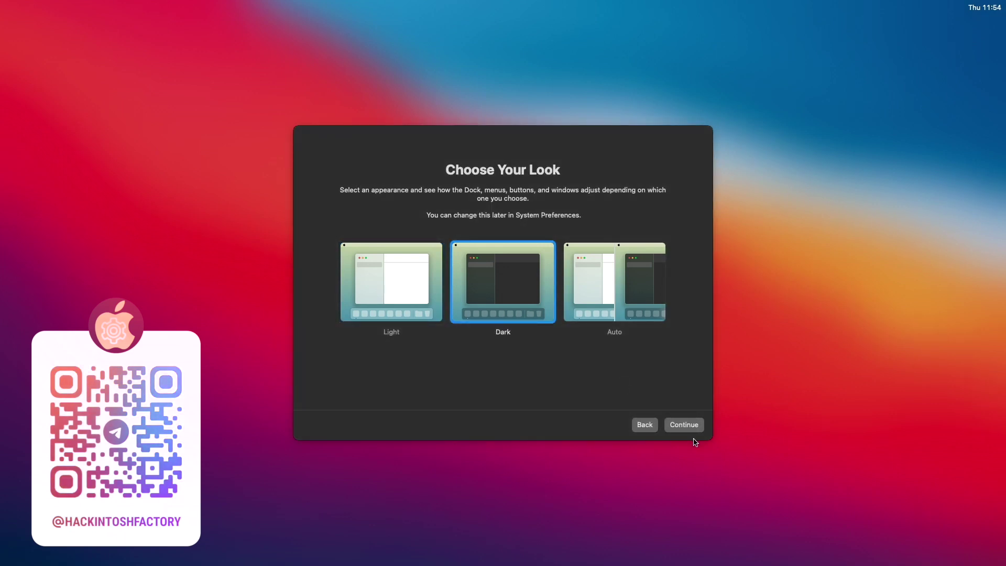
pyautogui.click(693, 428)
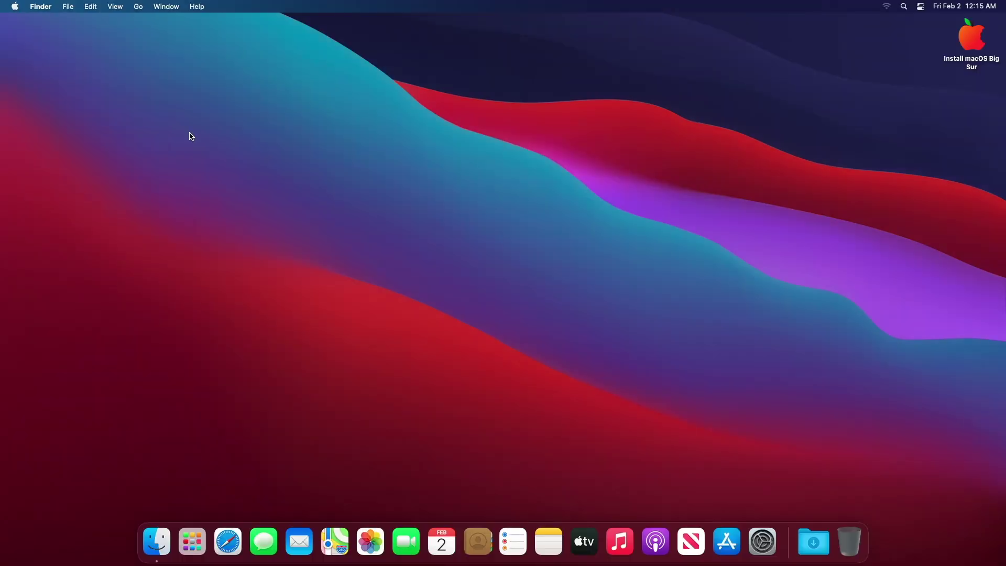
# Step: Show About This Mac, then launch Clover Configurator from the Install macOS Big Sur USB's FILES folder
pyautogui.click(16, 11)
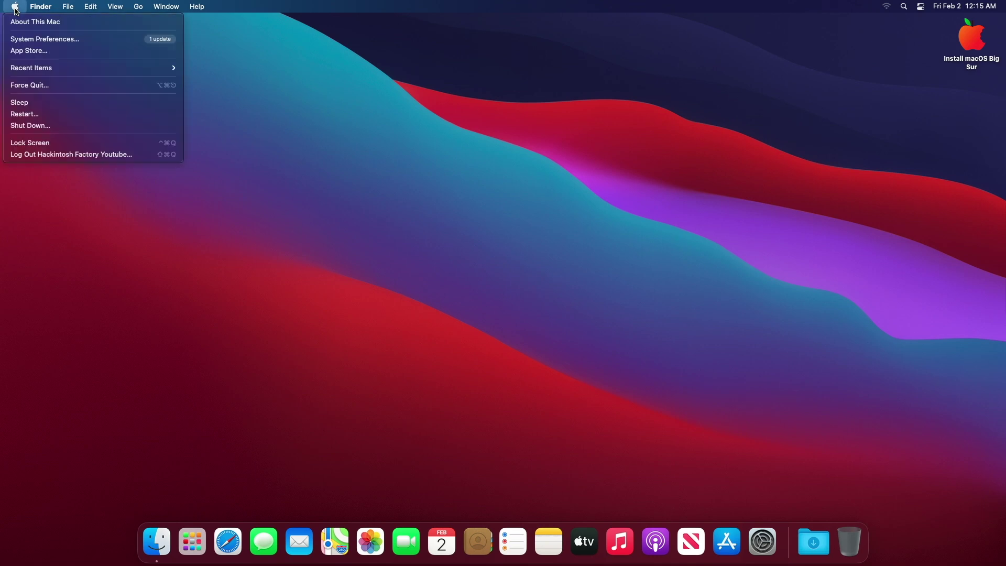
pyautogui.click(22, 26)
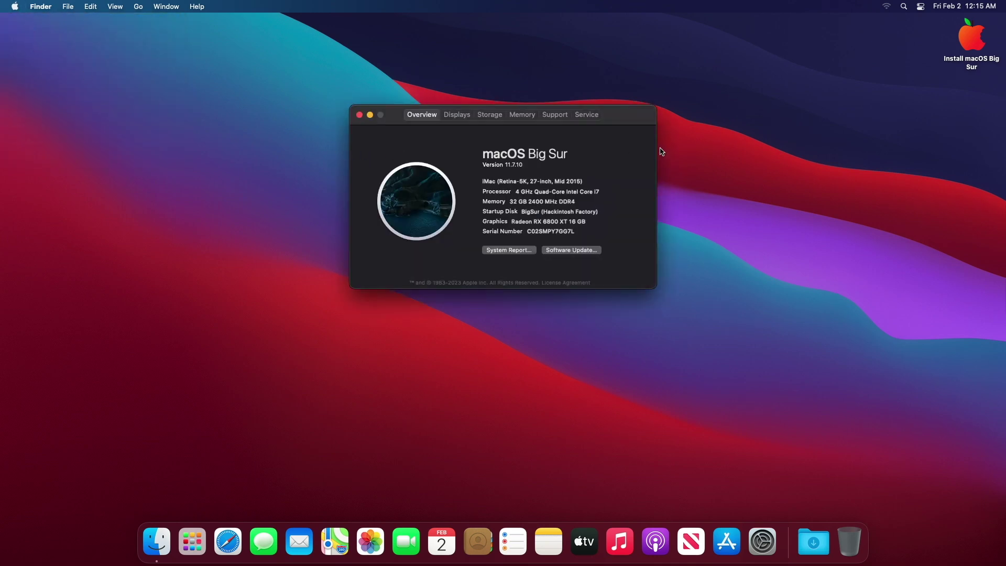
pyautogui.doubleClick(965, 43)
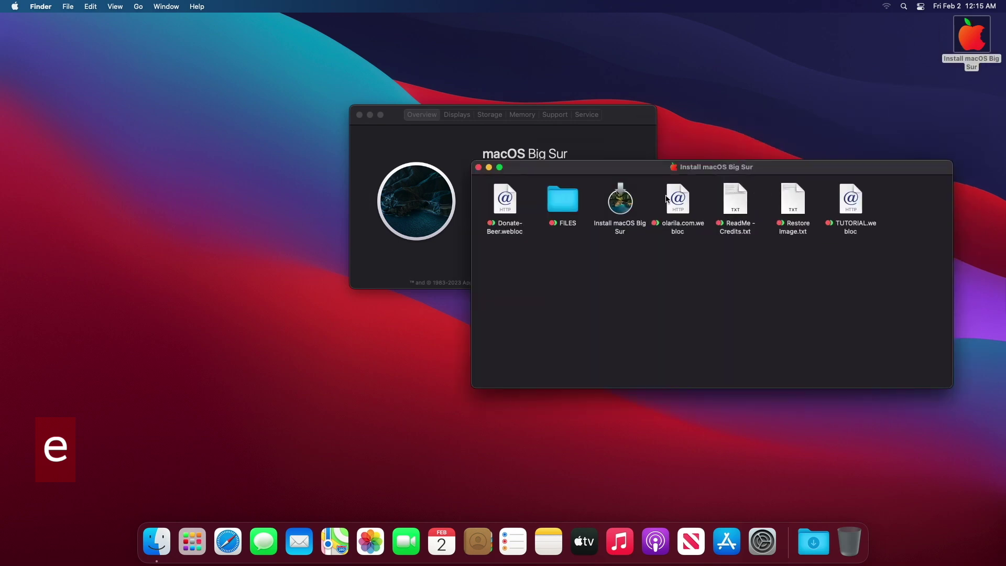
pyautogui.doubleClick(562, 202)
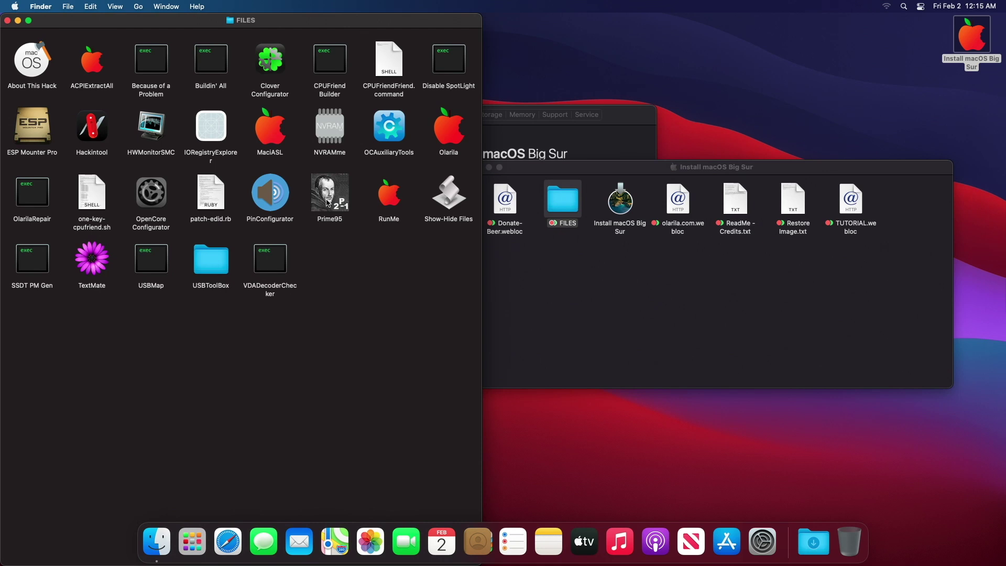
pyautogui.doubleClick(272, 60)
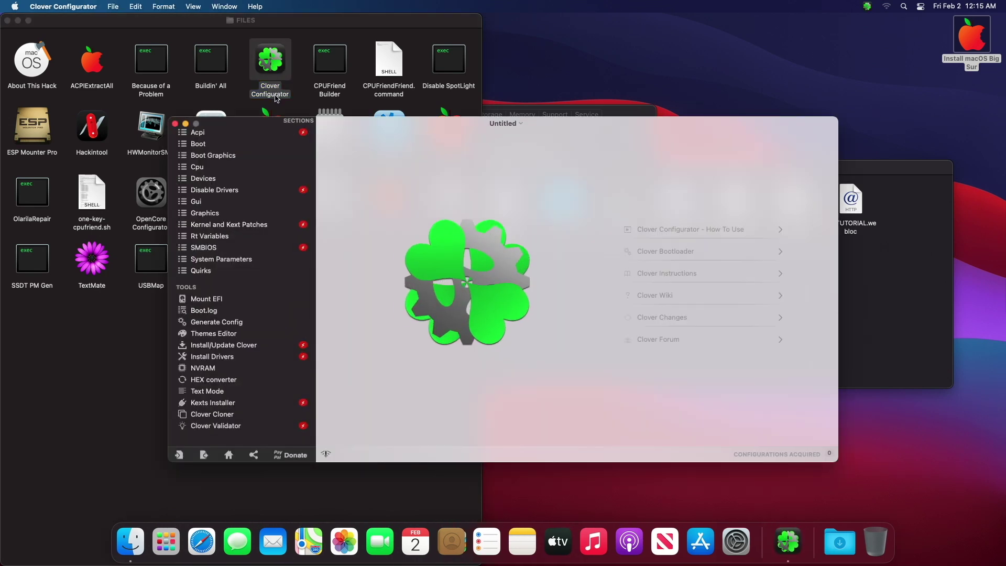
# Step: Mount the USB installer's and internal disk's EFI partitions with the admin password, then open the EFI volume
pyautogui.click(261, 302)
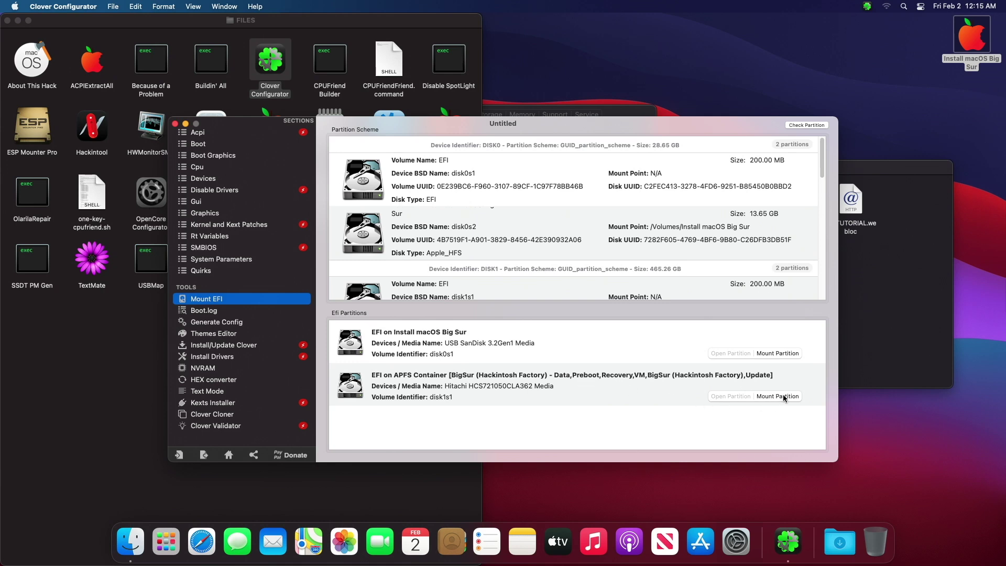
pyautogui.click(771, 360)
pyautogui.write('••••••')
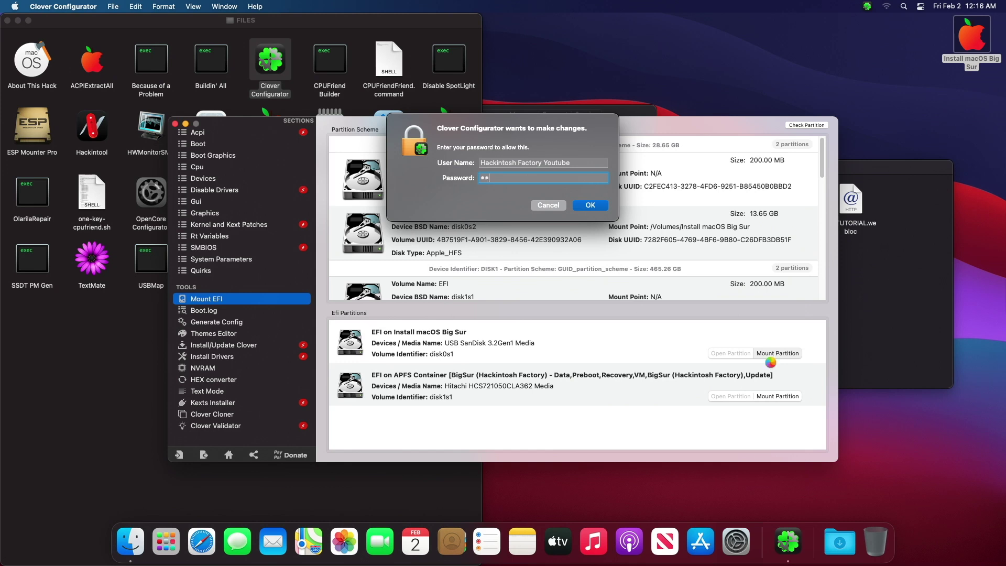
pyautogui.press('Return')
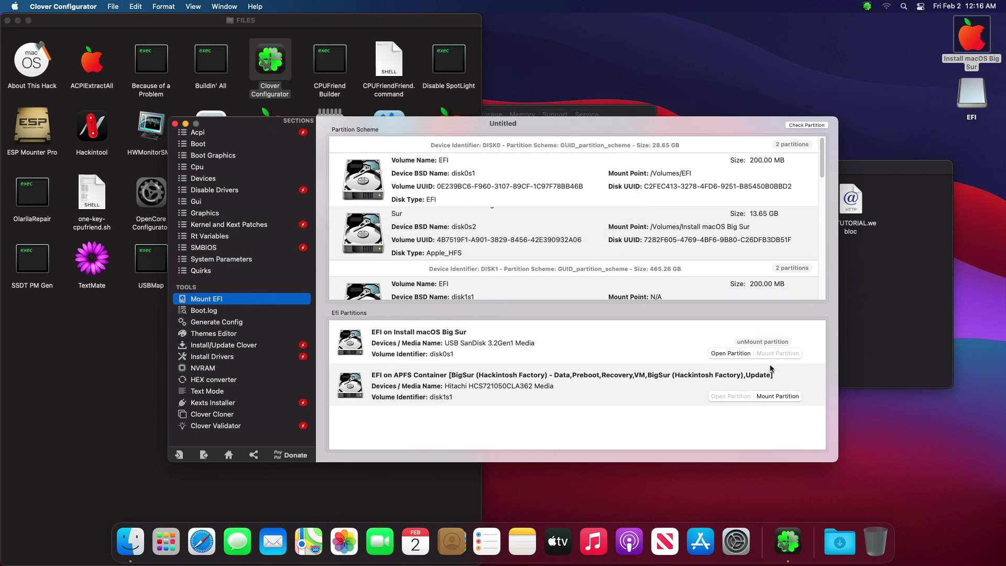
pyautogui.click(770, 397)
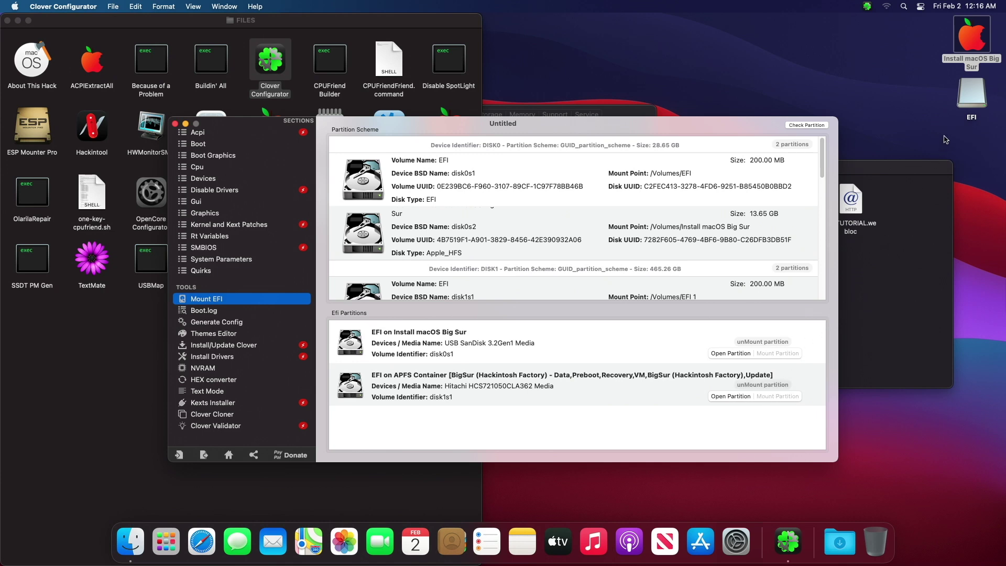
pyautogui.doubleClick(963, 110)
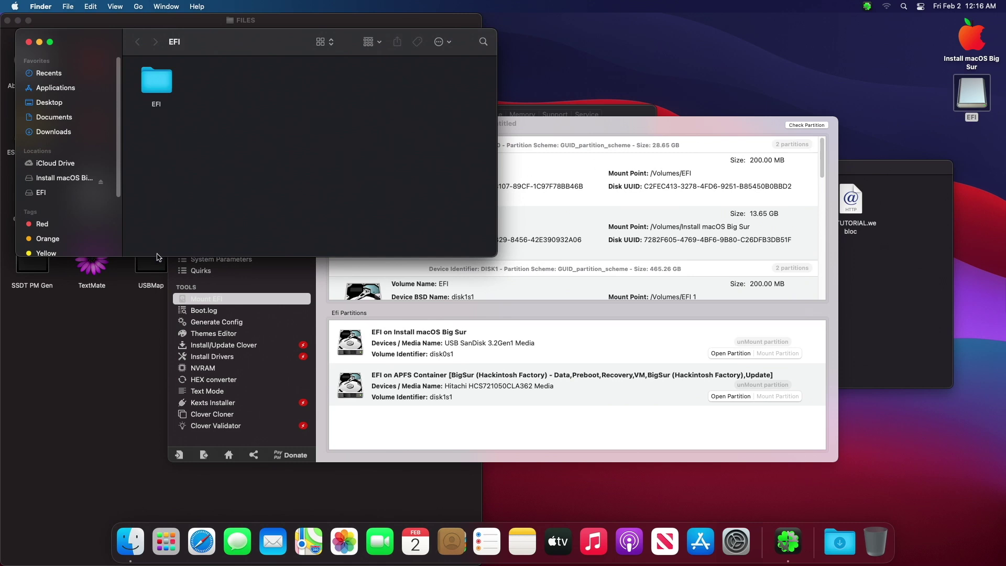
# Step: Copy the EFI folder from the USB installer's EFI partition
pyautogui.moveTo(159, 261); pyautogui.dragTo(141, 392)
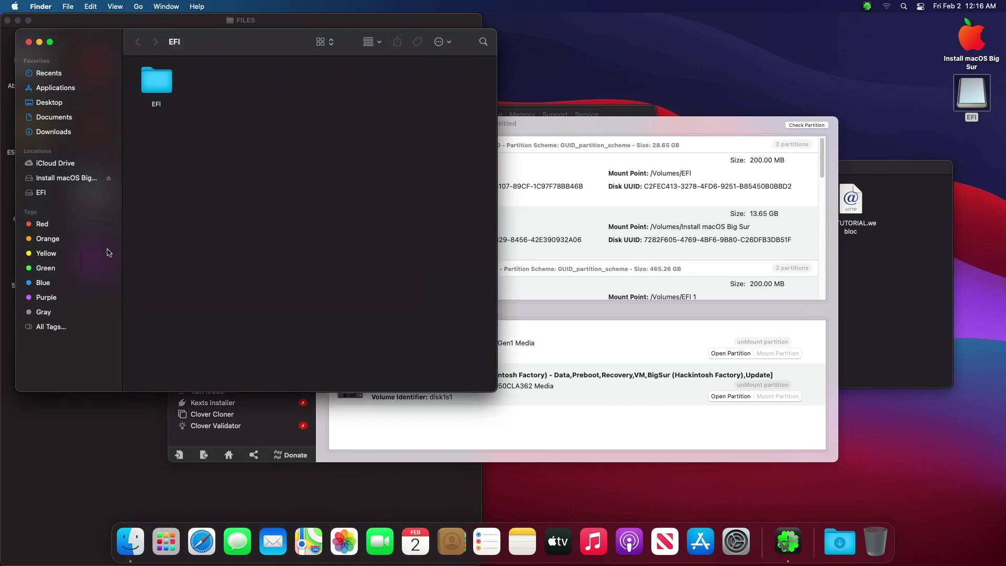
pyautogui.click(84, 194)
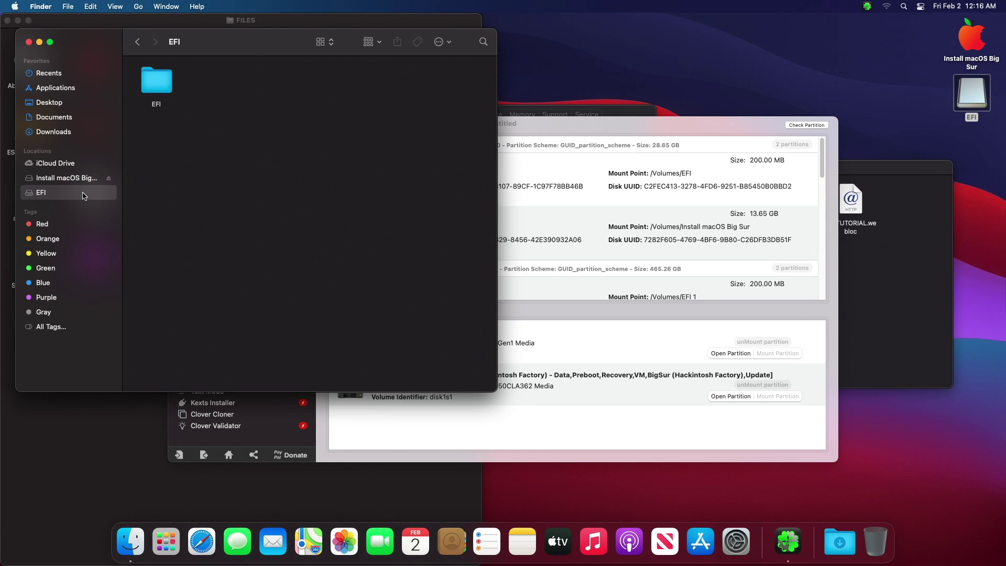
pyautogui.rightClick(155, 88)
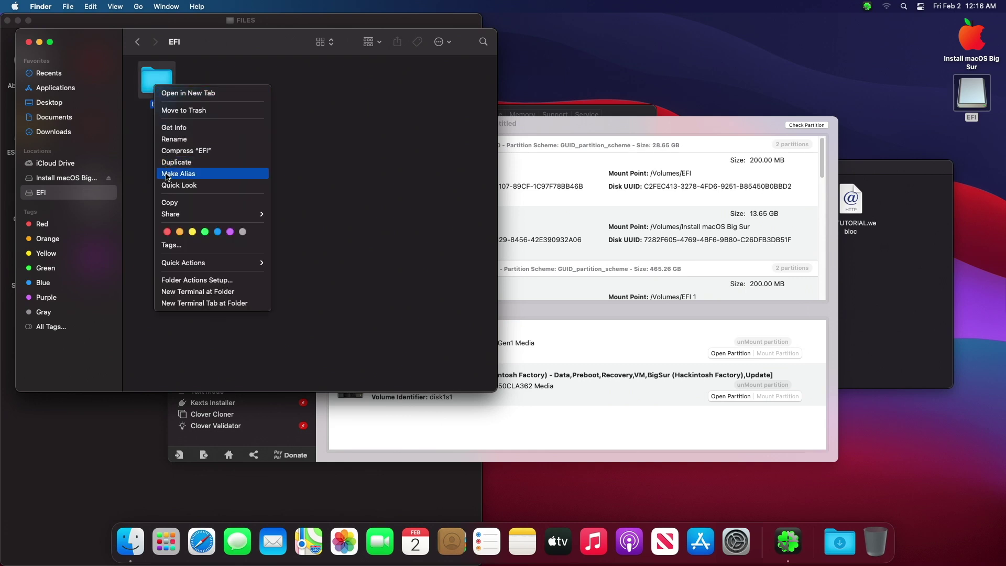
pyautogui.click(169, 202)
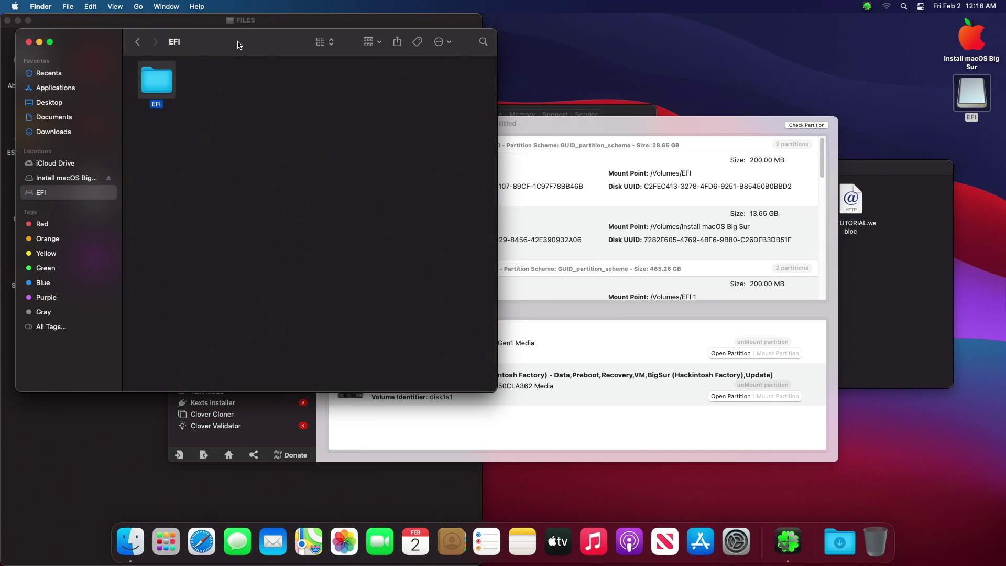
# Step: Delete the internal disk's old EFI folder via Computer, moving it to Trash and emptying the Trash
pyautogui.moveTo(240, 45); pyautogui.dragTo(250, 50)
pyautogui.click(139, 7)
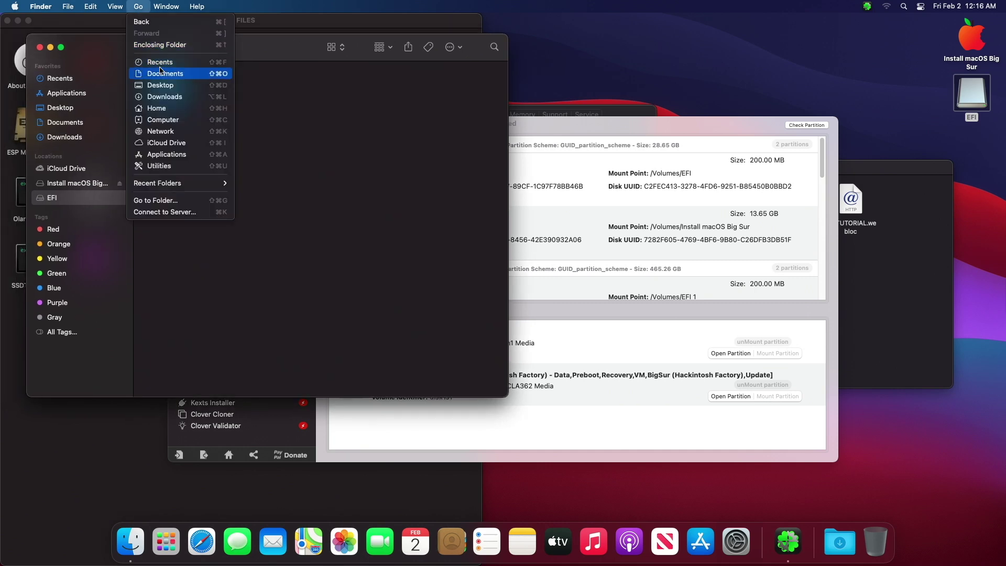
pyautogui.click(166, 120)
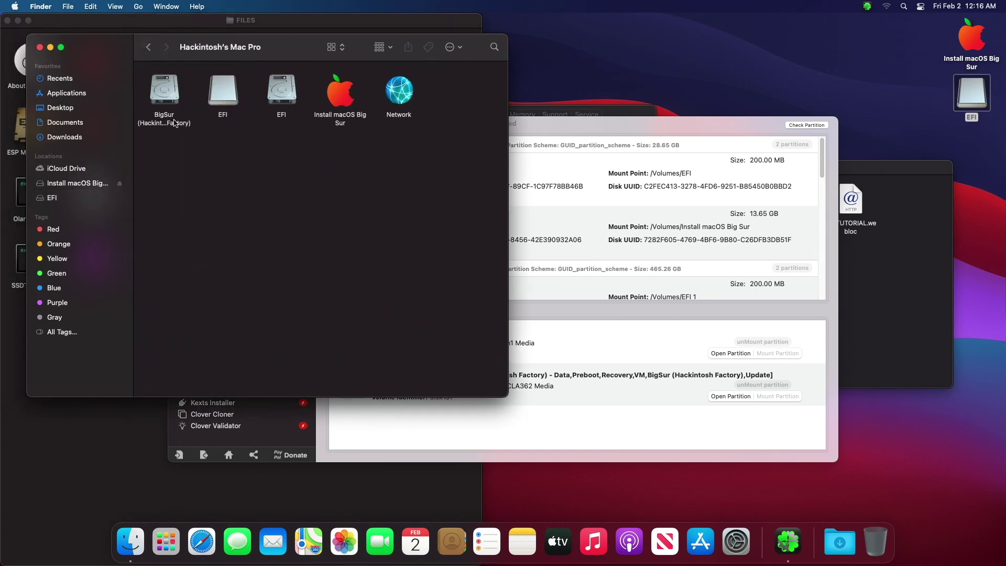
pyautogui.doubleClick(282, 100)
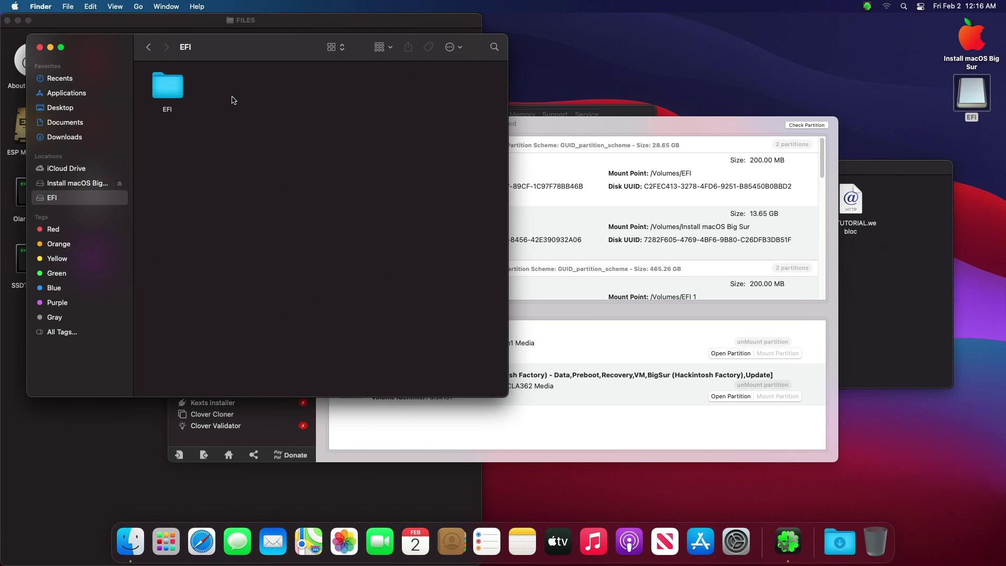
pyautogui.rightClick(179, 91)
pyautogui.click(194, 130)
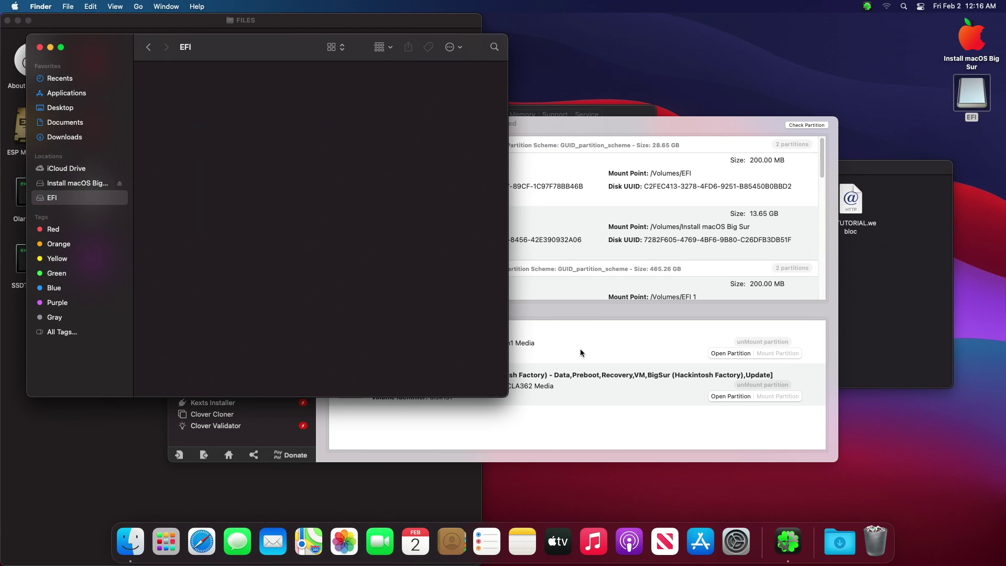
pyautogui.rightClick(873, 544)
pyautogui.click(888, 503)
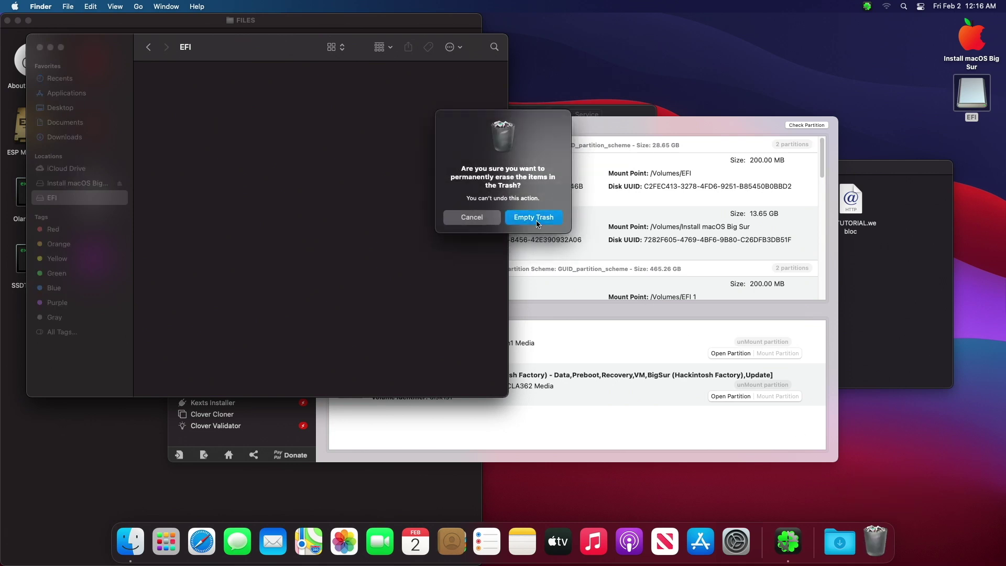
pyautogui.click(536, 218)
# Step: Drag the USB's EFI folder into the empty internal EFI volume, then close both windows
pyautogui.rightClick(281, 194)
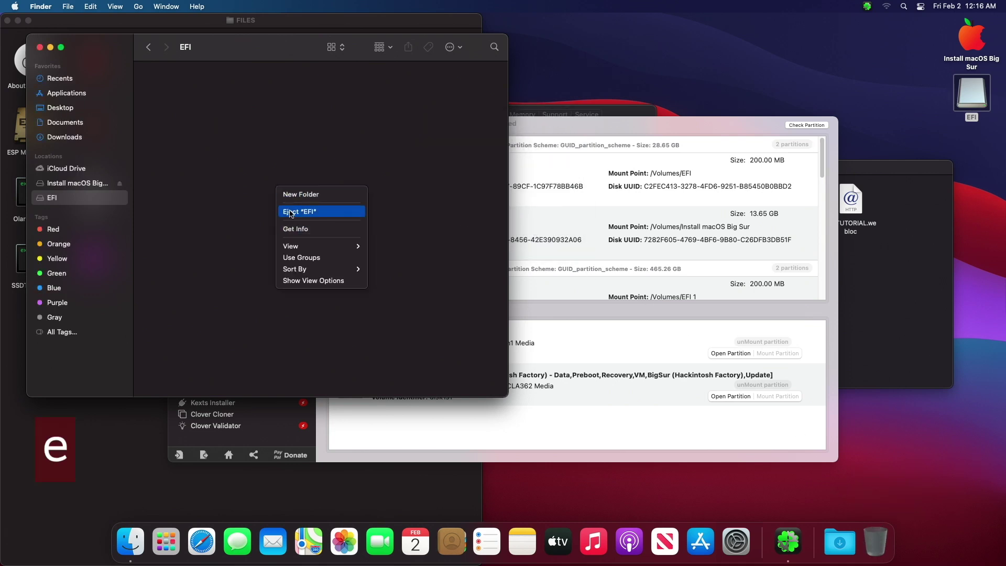
pyautogui.click(241, 222)
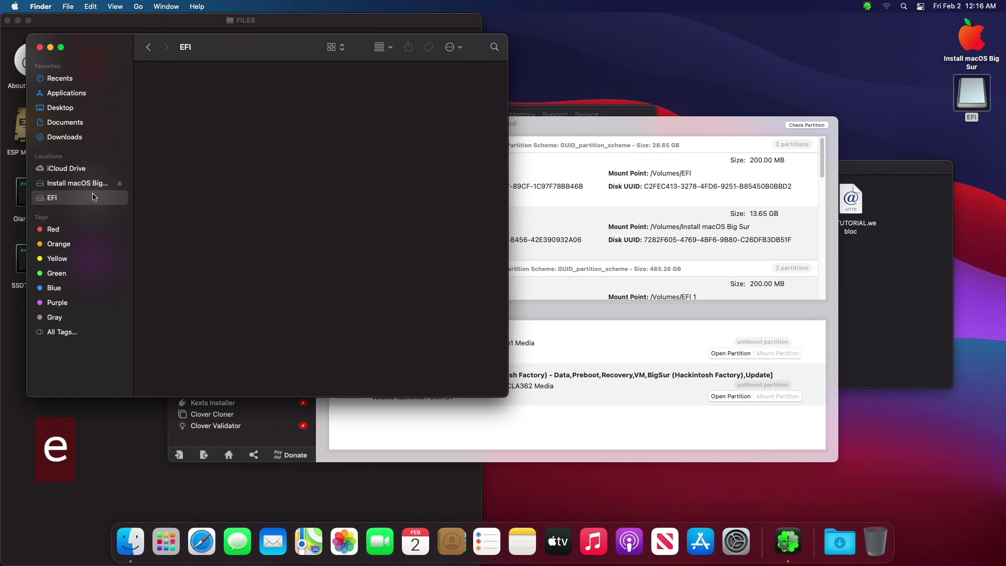
pyautogui.doubleClick(971, 102)
pyautogui.moveTo(283, 69); pyautogui.dragTo(590, 104)
pyautogui.moveTo(482, 135); pyautogui.dragTo(248, 153)
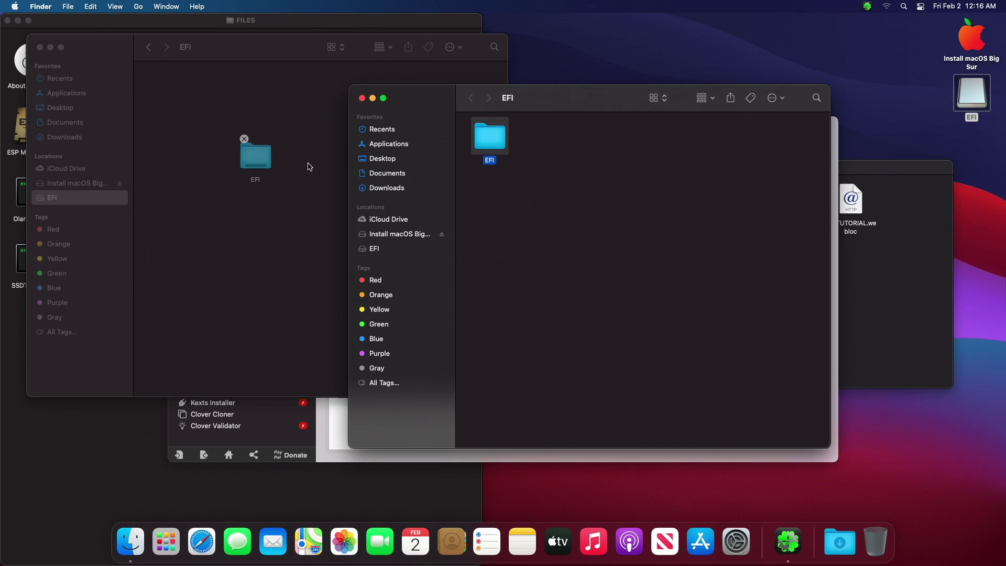
pyautogui.click(362, 100)
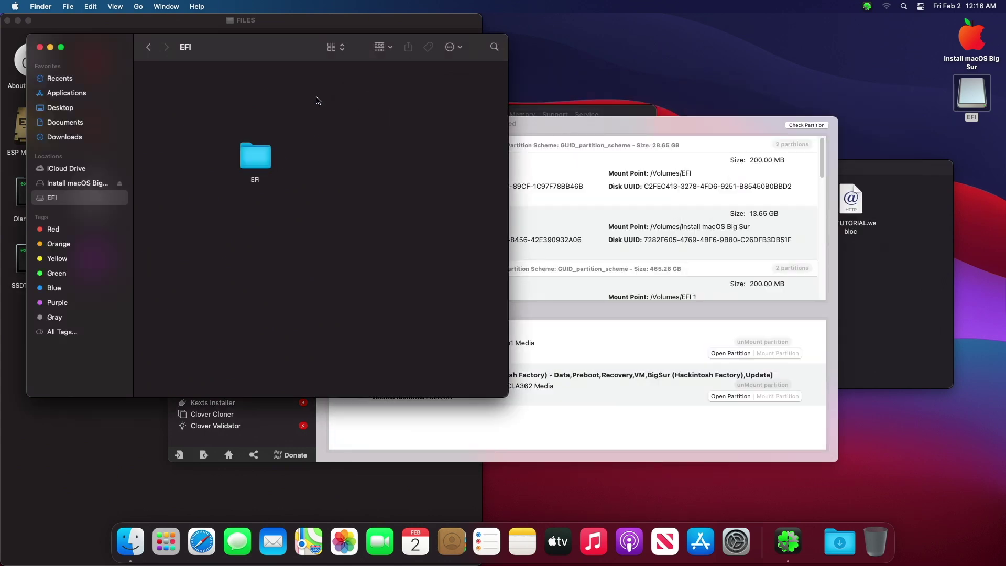
pyautogui.click(41, 48)
# Step: Close the FILES, Install macOS Big Sur and About This Mac windows
pyautogui.click(8, 20)
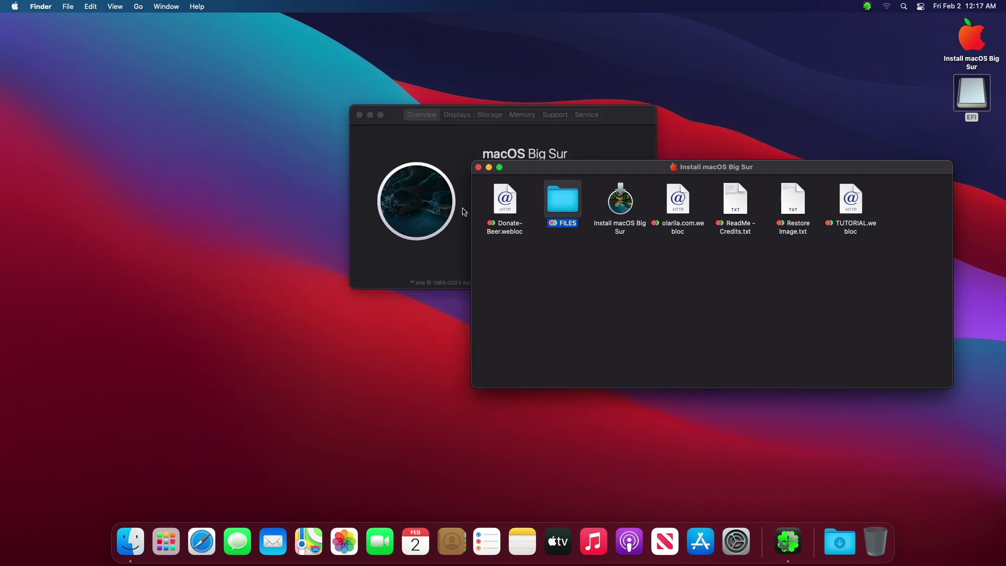
pyautogui.click(479, 168)
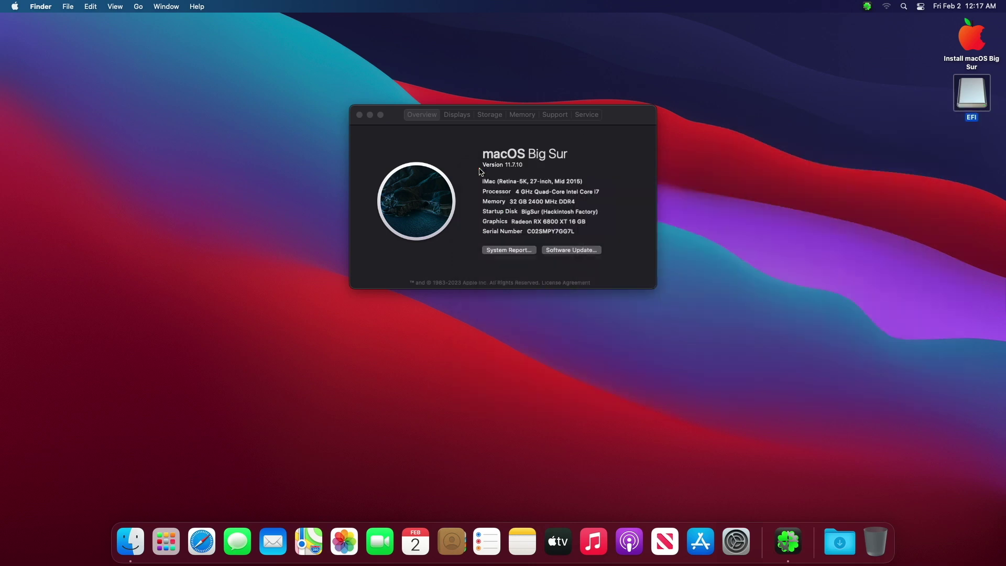
pyautogui.click(480, 172)
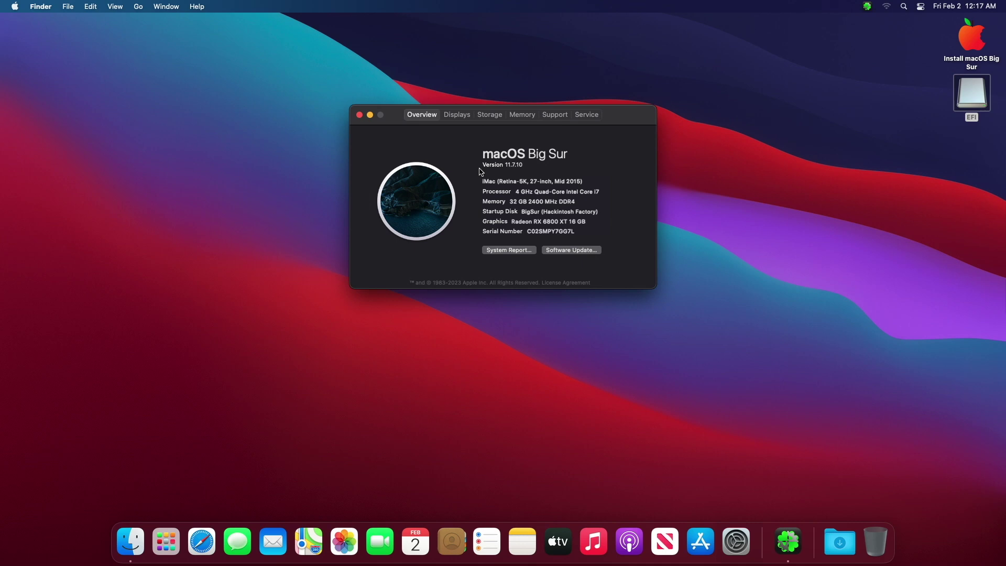
pyautogui.click(359, 115)
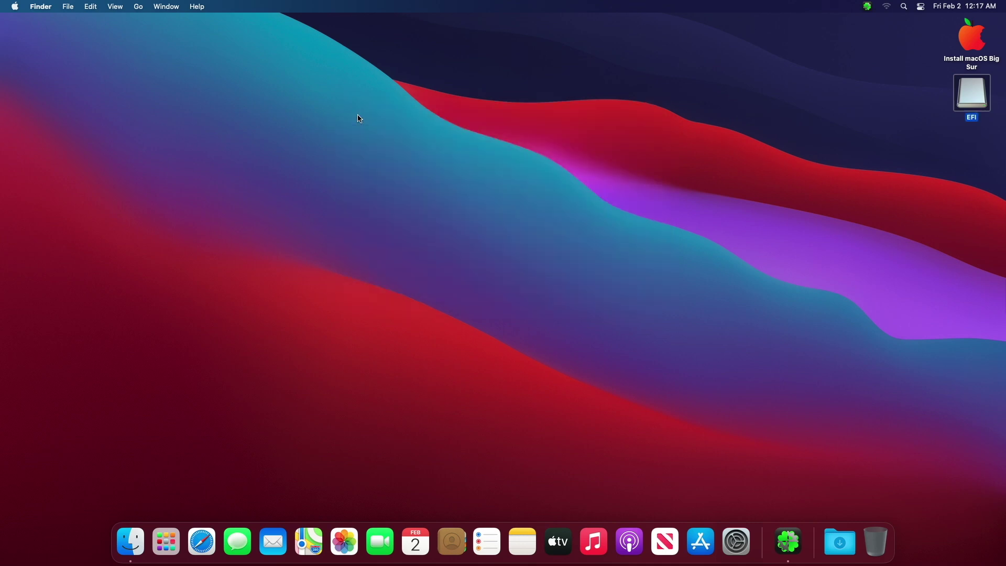